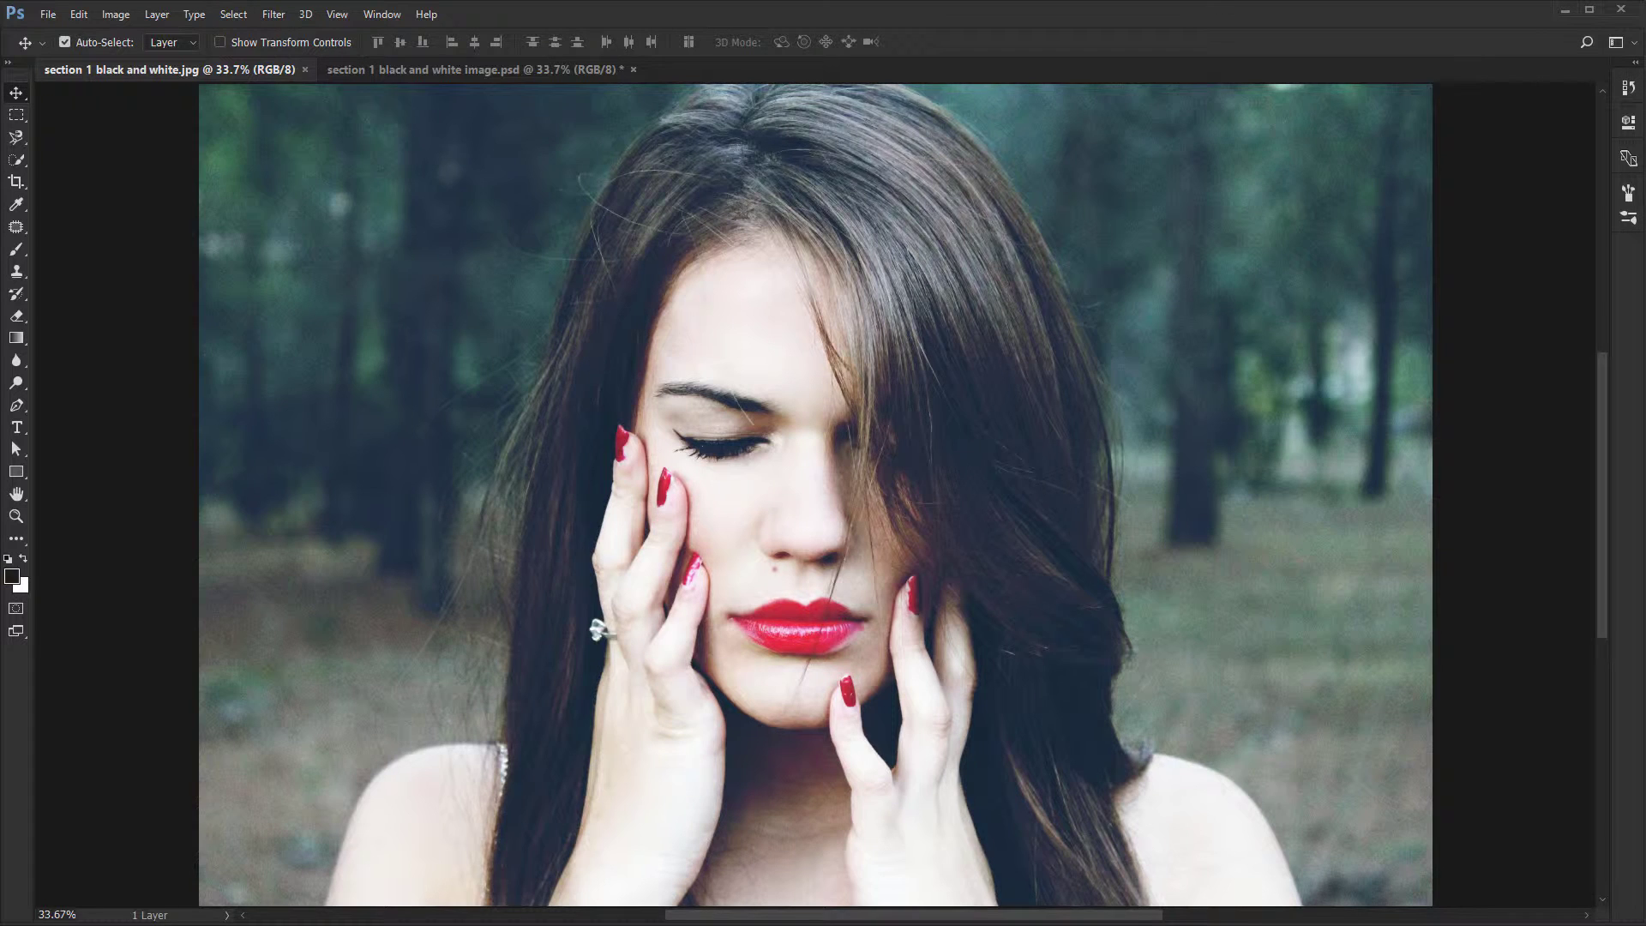
Compare the original color portrait with the finished black-and-white version that keeps the lips in color.
key("ctrl+Tab")
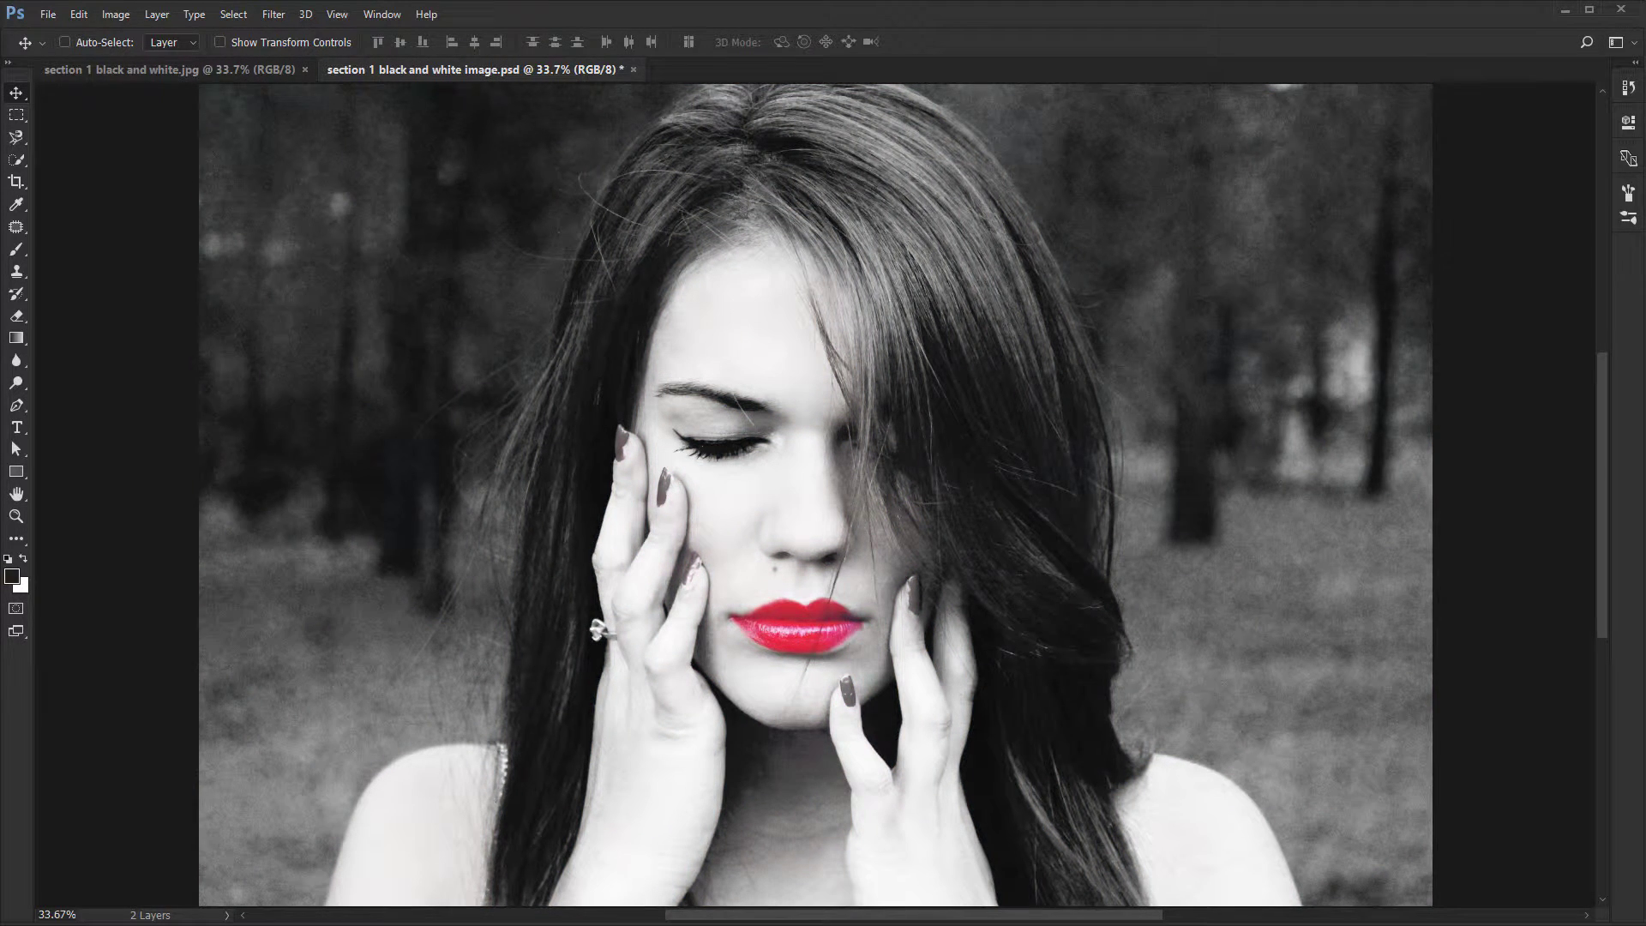
key("ctrl+Tab")
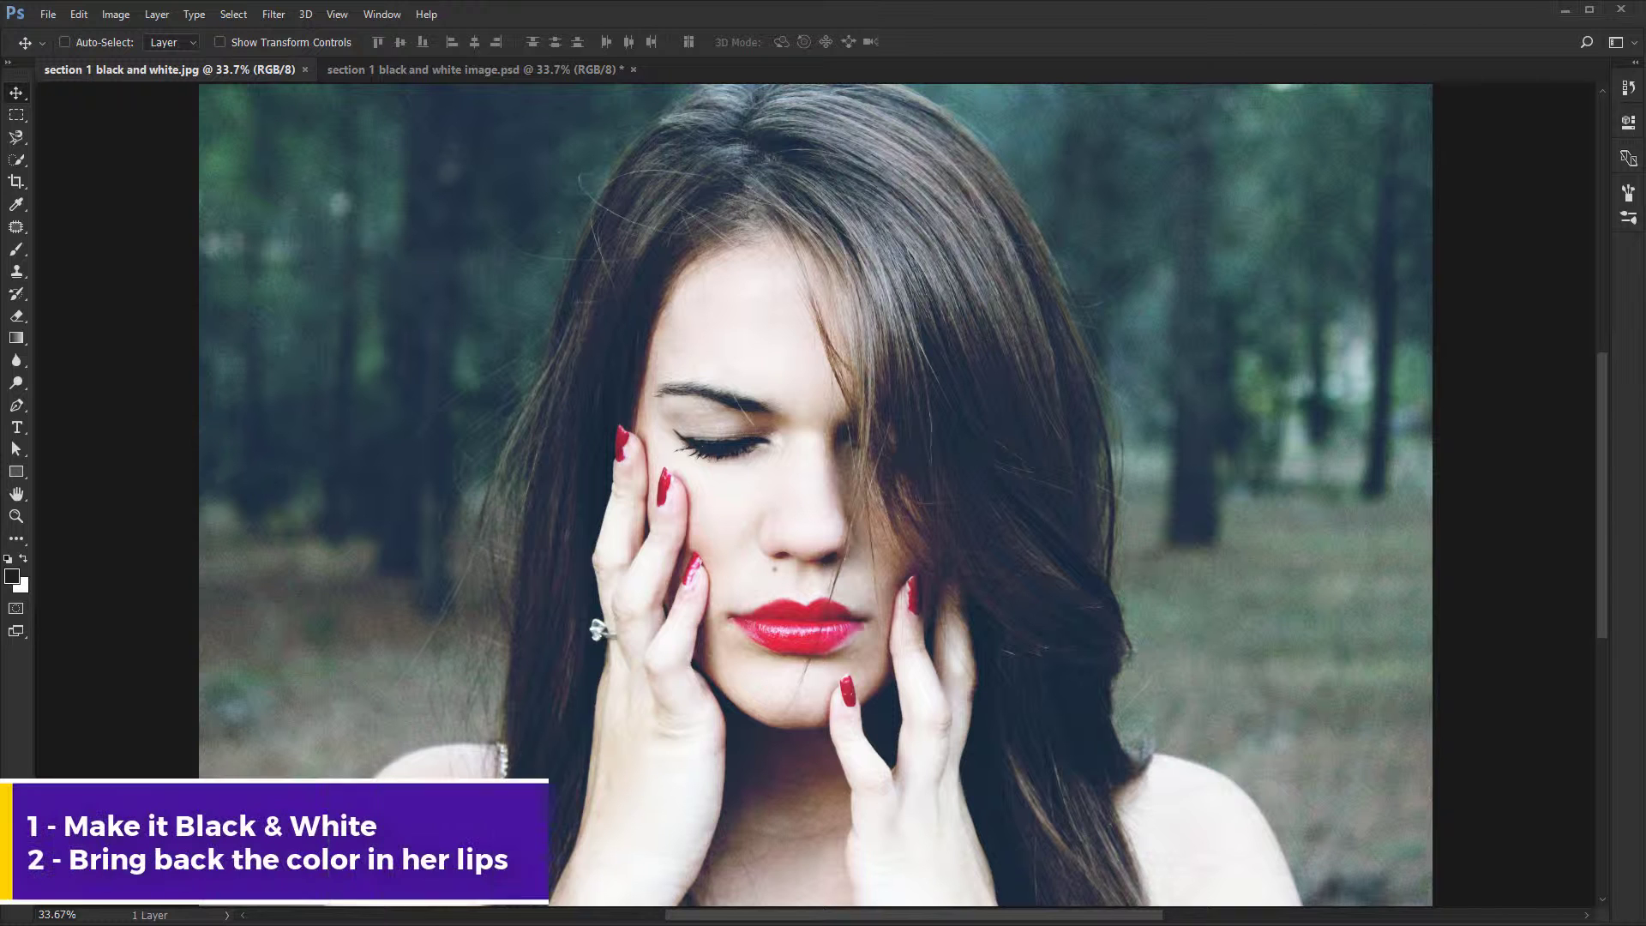
key("ctrl+Tab")
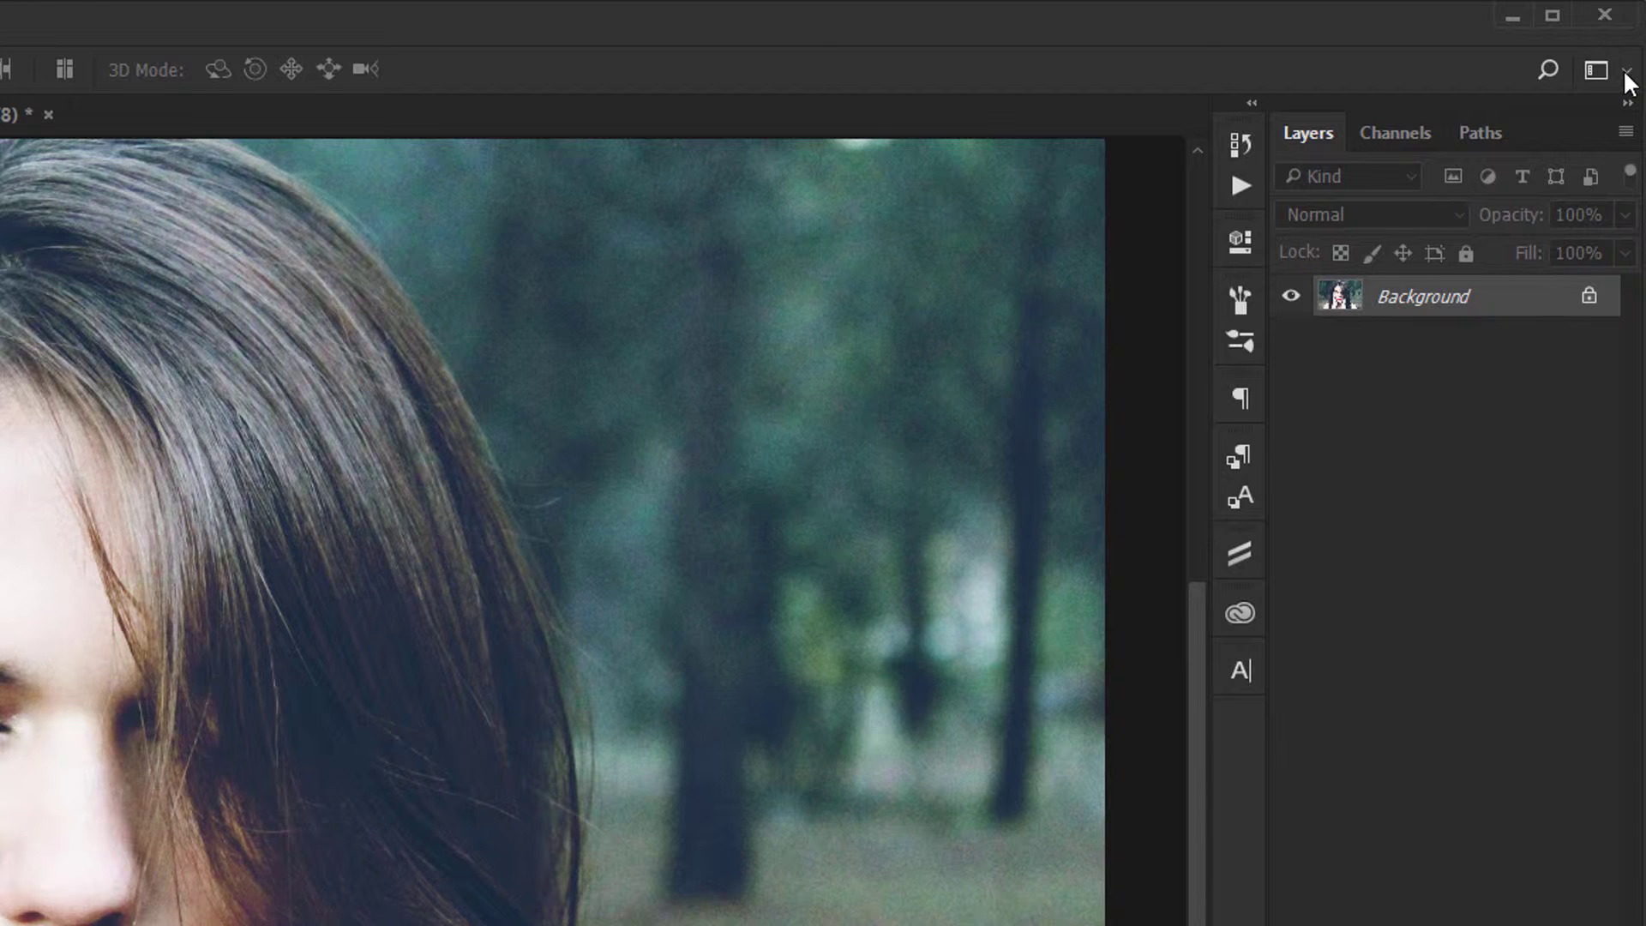
Switch to the Essentials workspace and reset it to its default layout.
left_click(1627, 72)
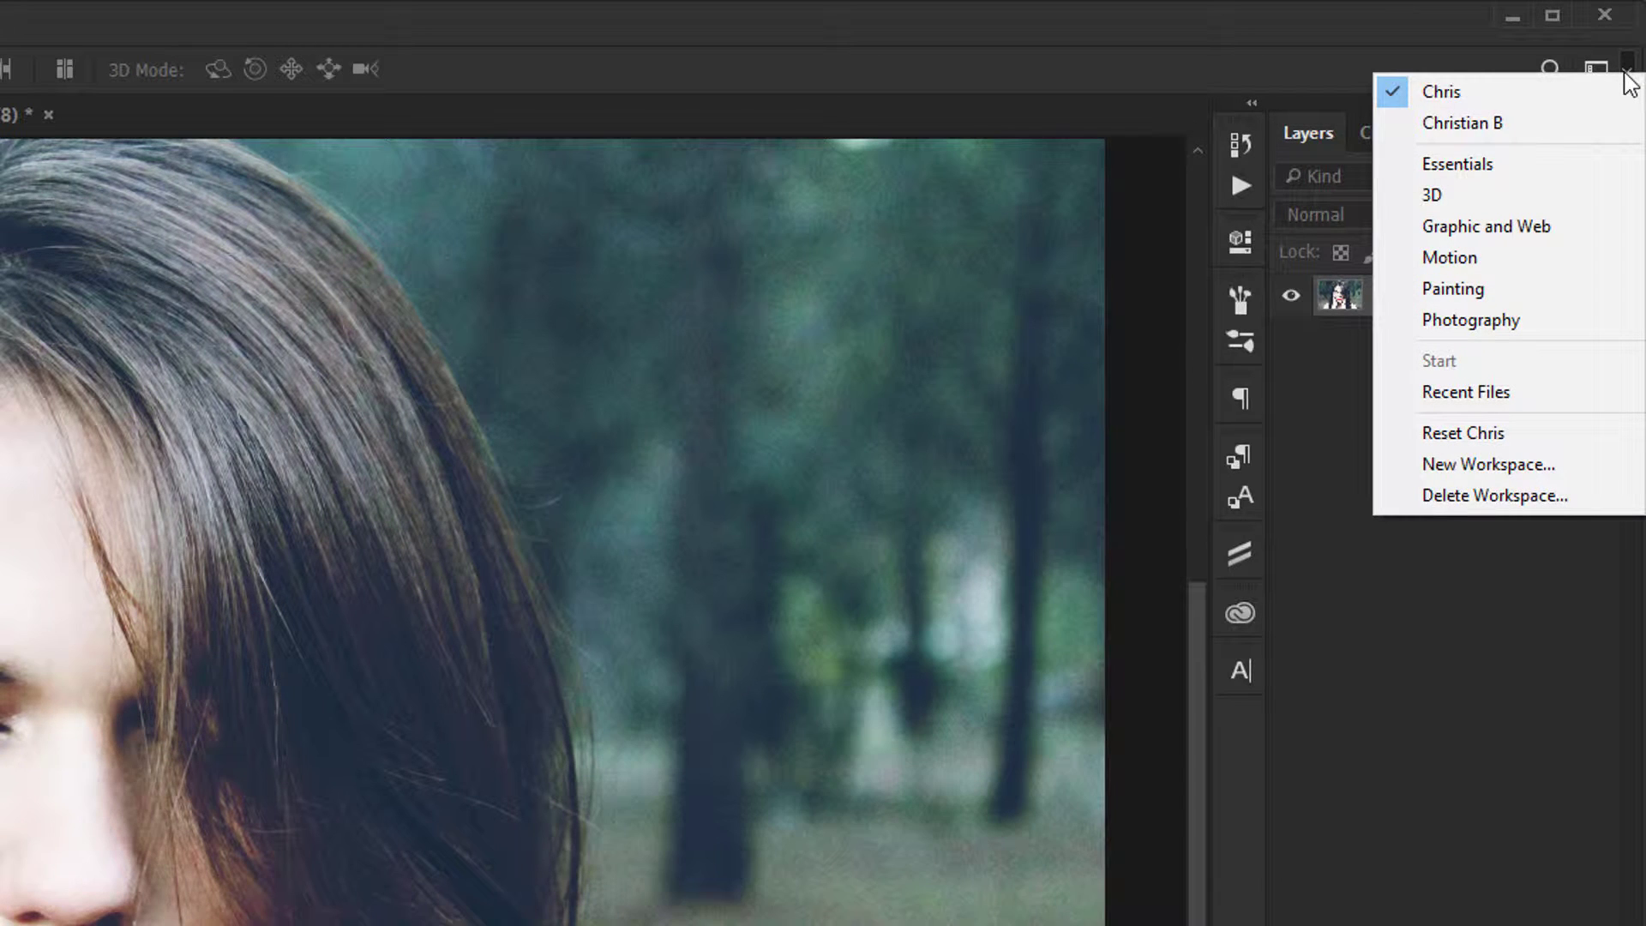
left_click(1501, 161)
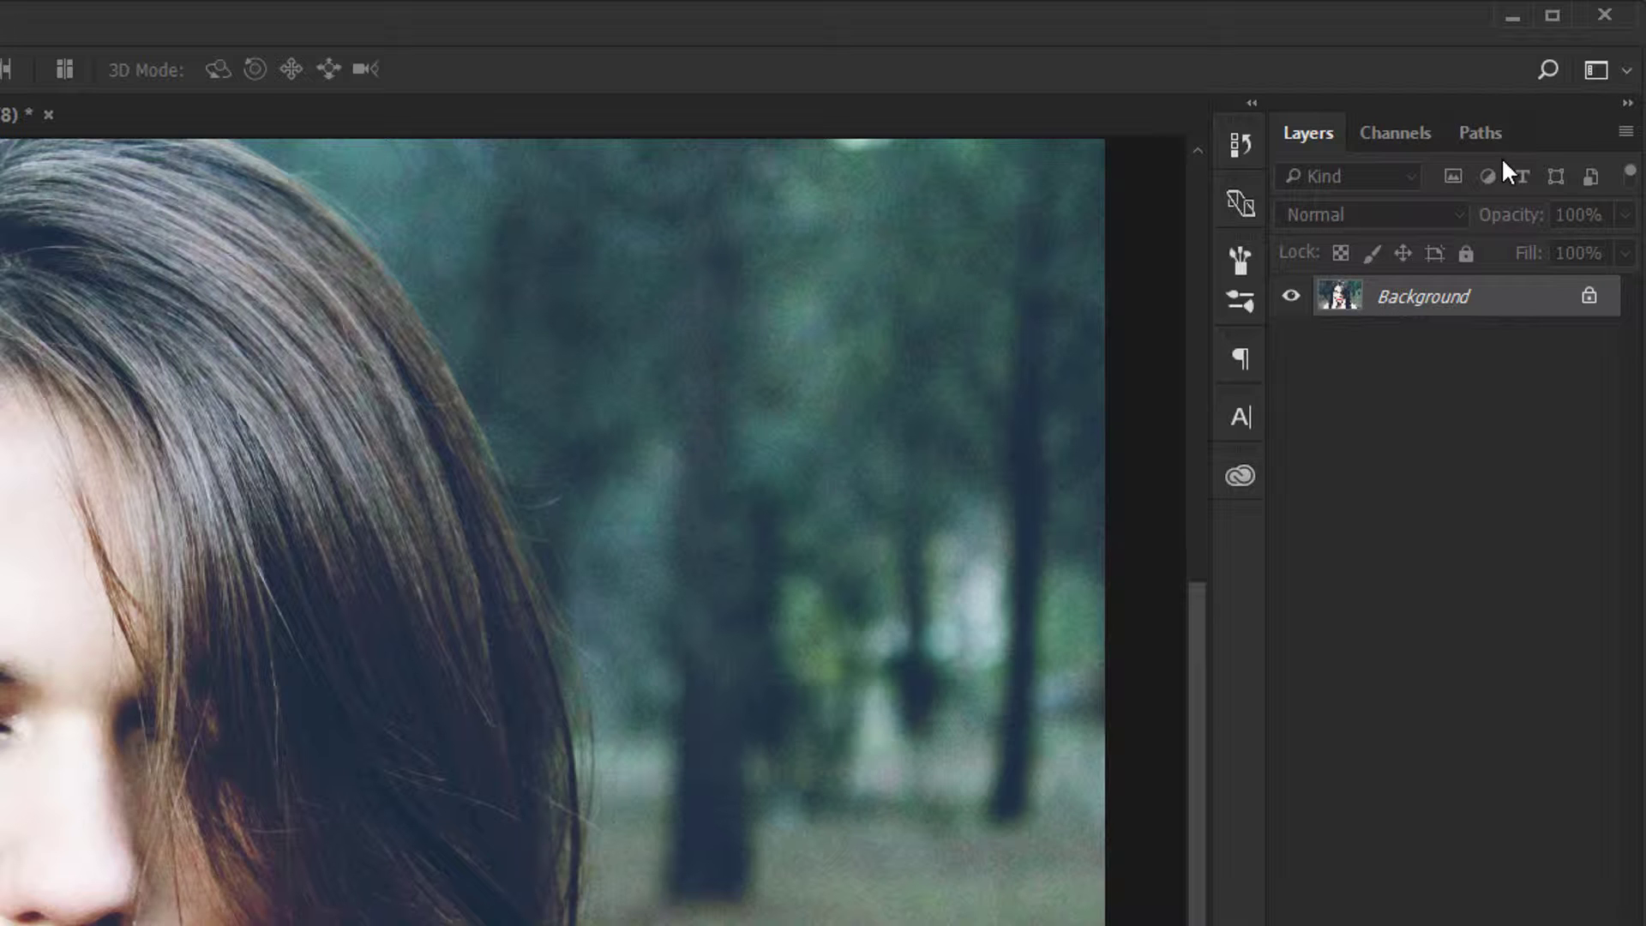
left_click(1604, 72)
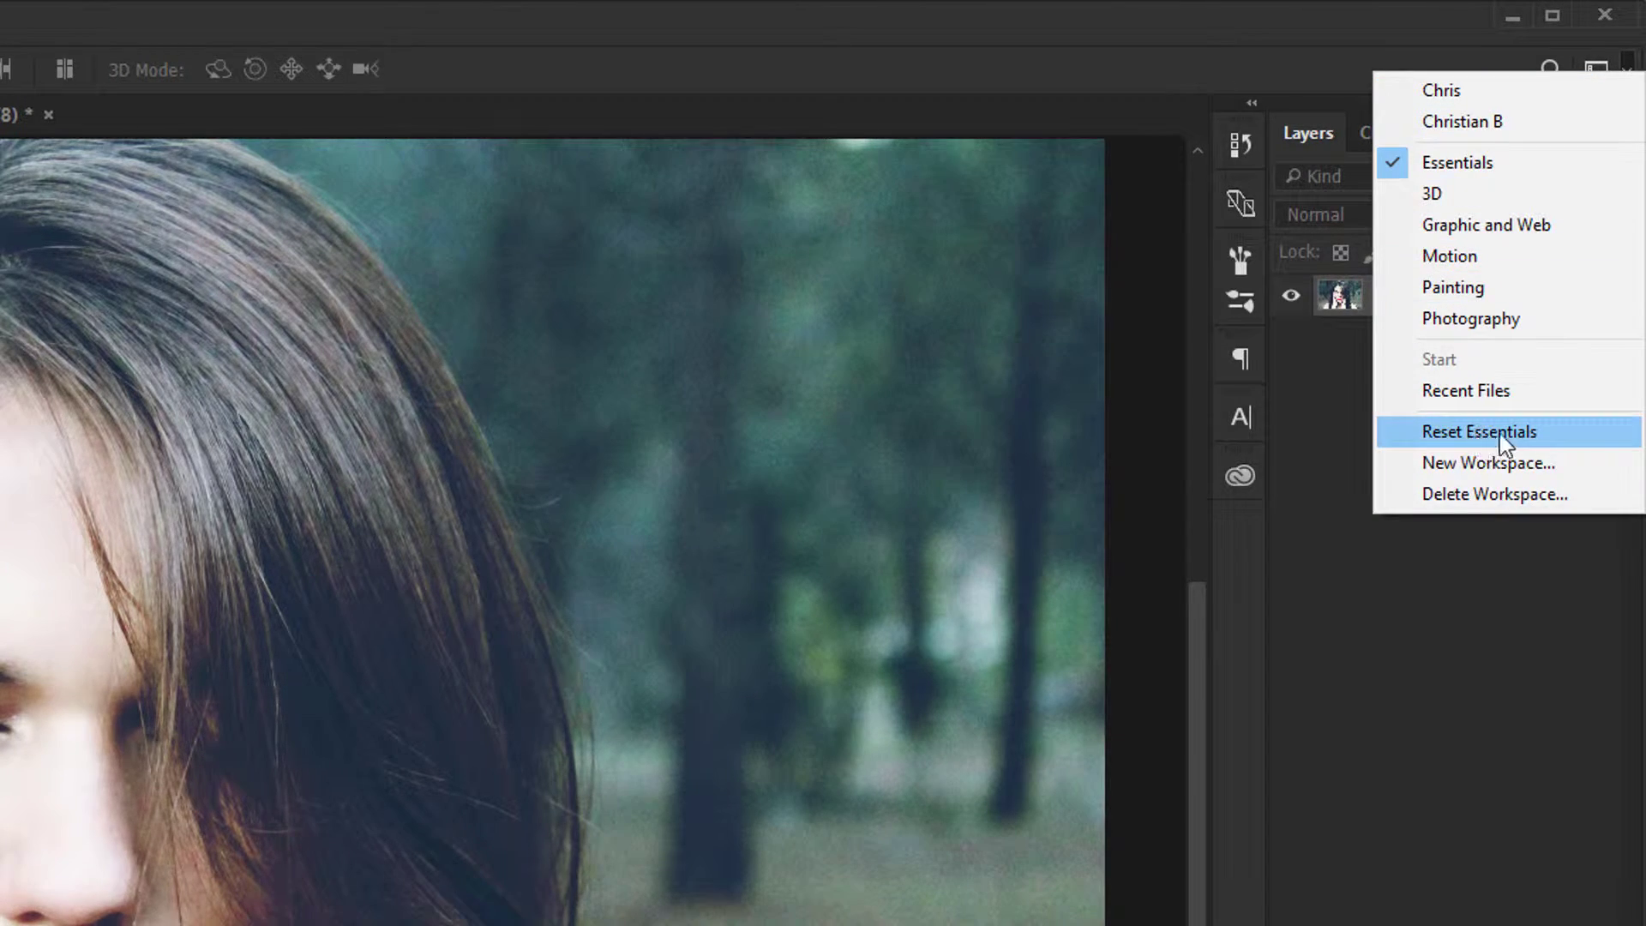
left_click(1569, 428)
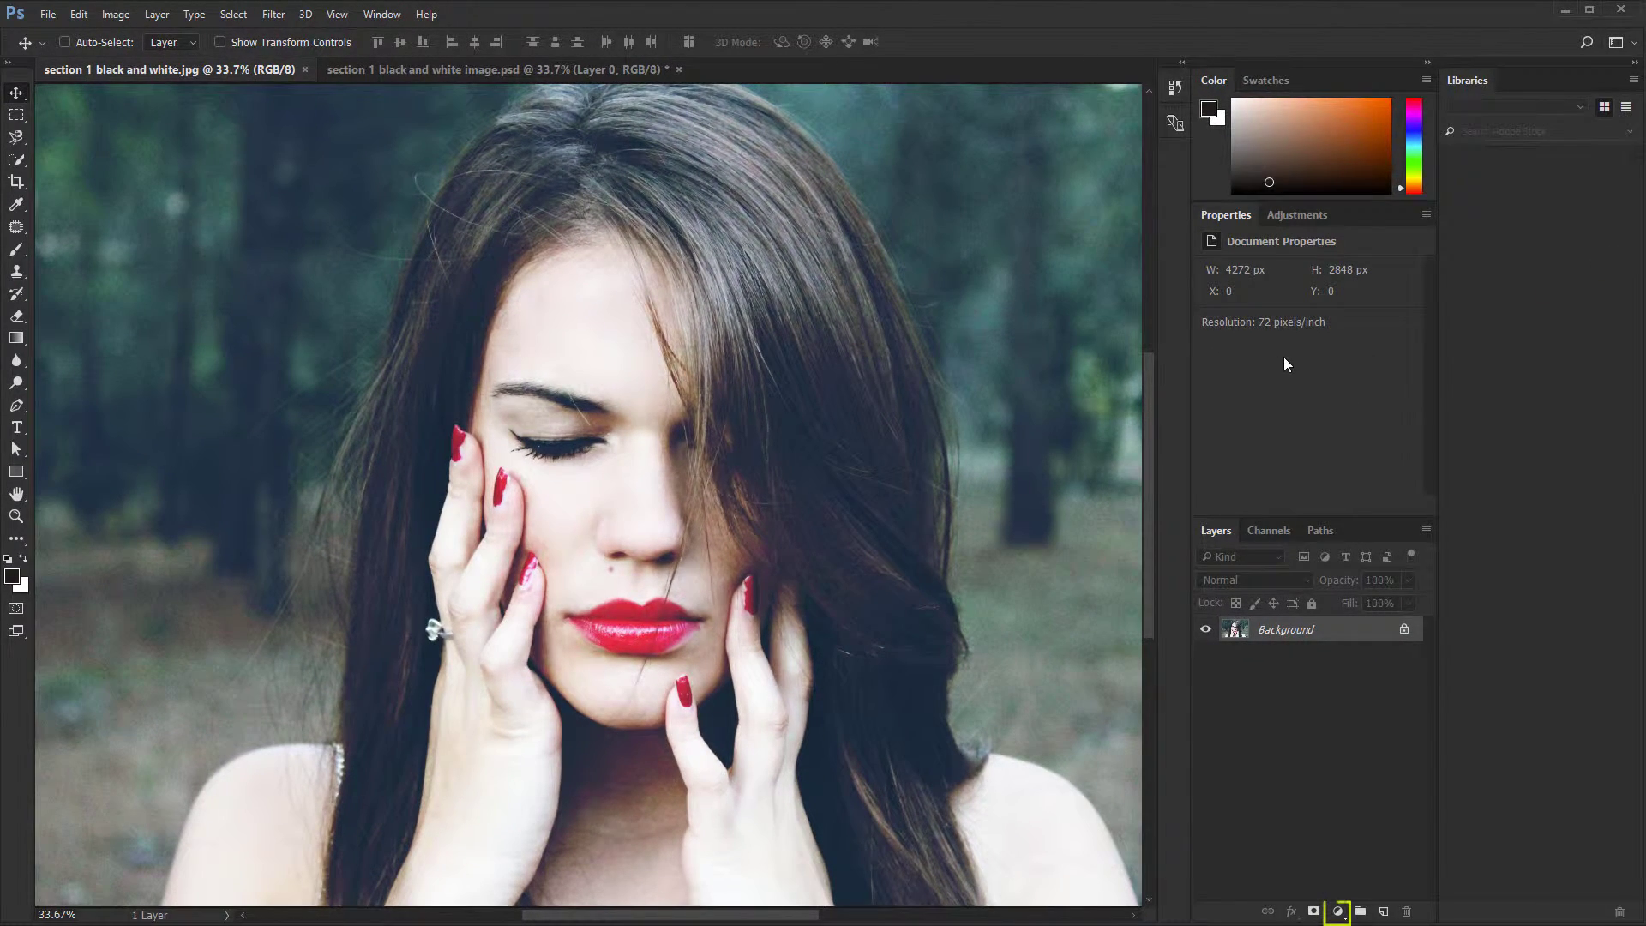
Add a Black & White adjustment layer above the Background and show its adjustment settings.
left_click(1338, 912)
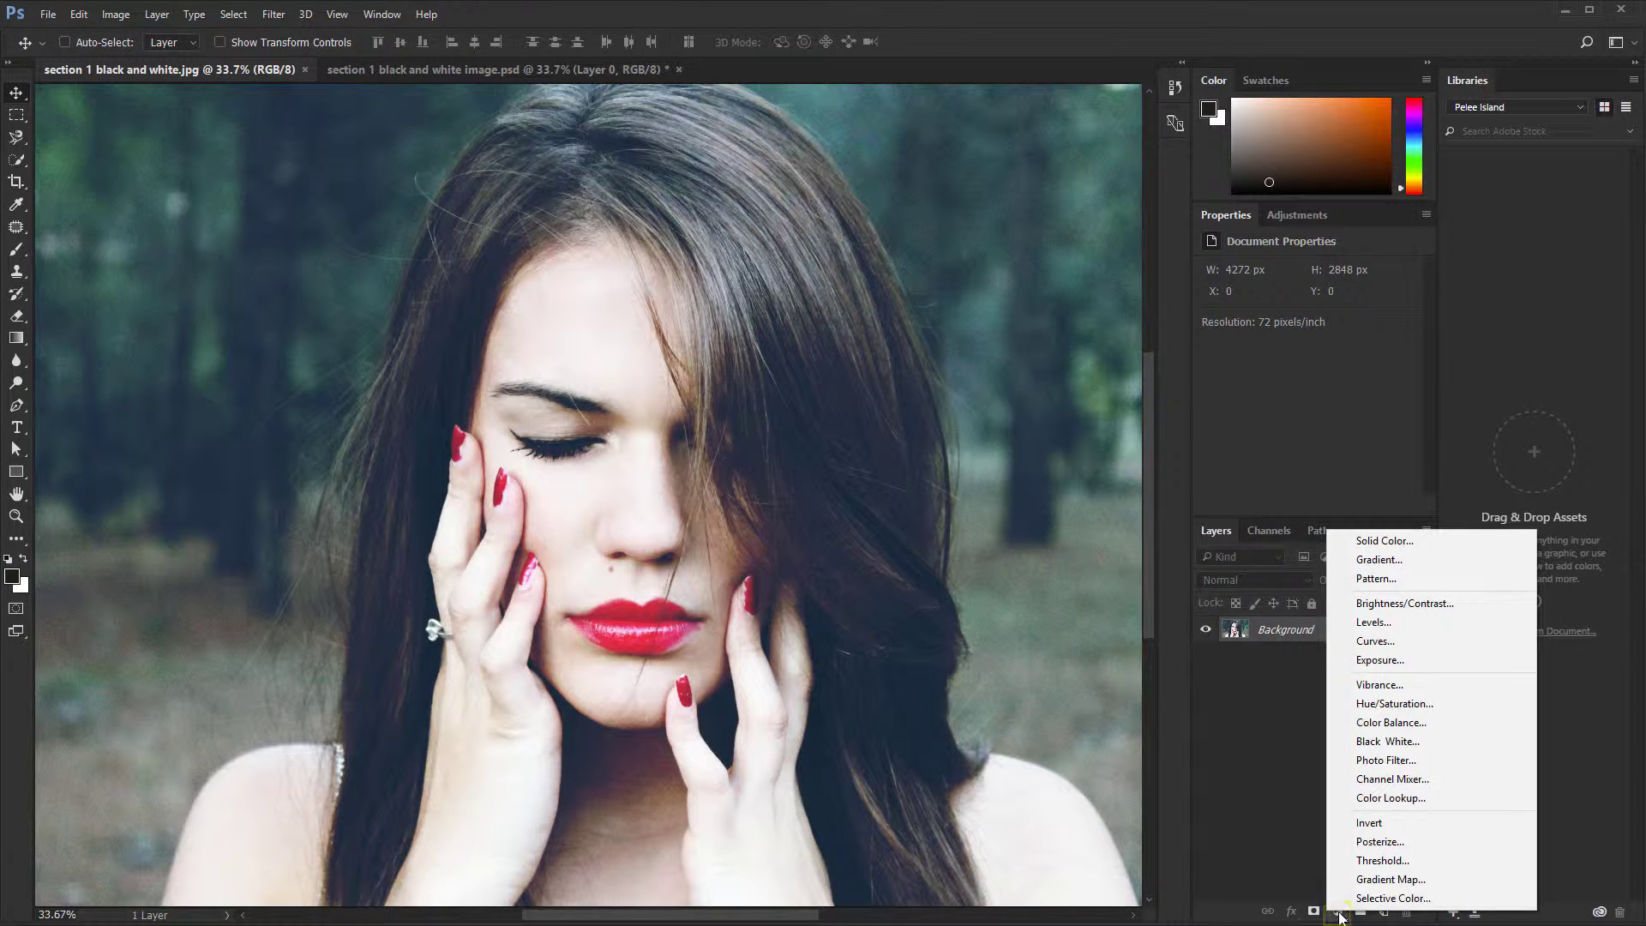
left_click(1457, 749)
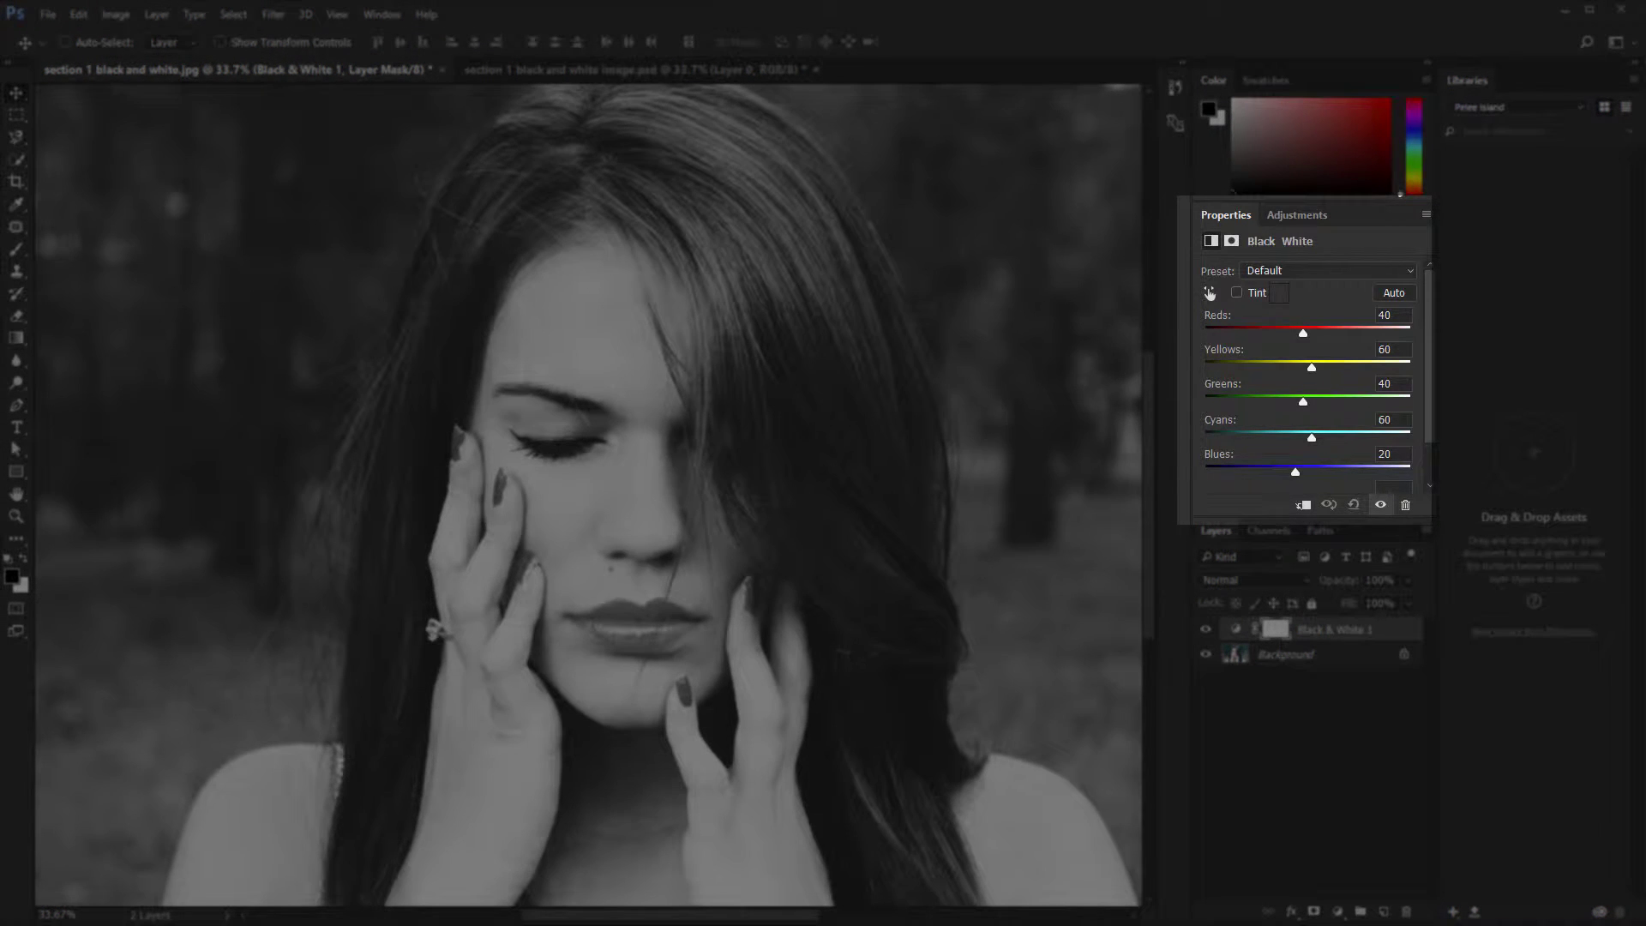
left_click(1235, 630)
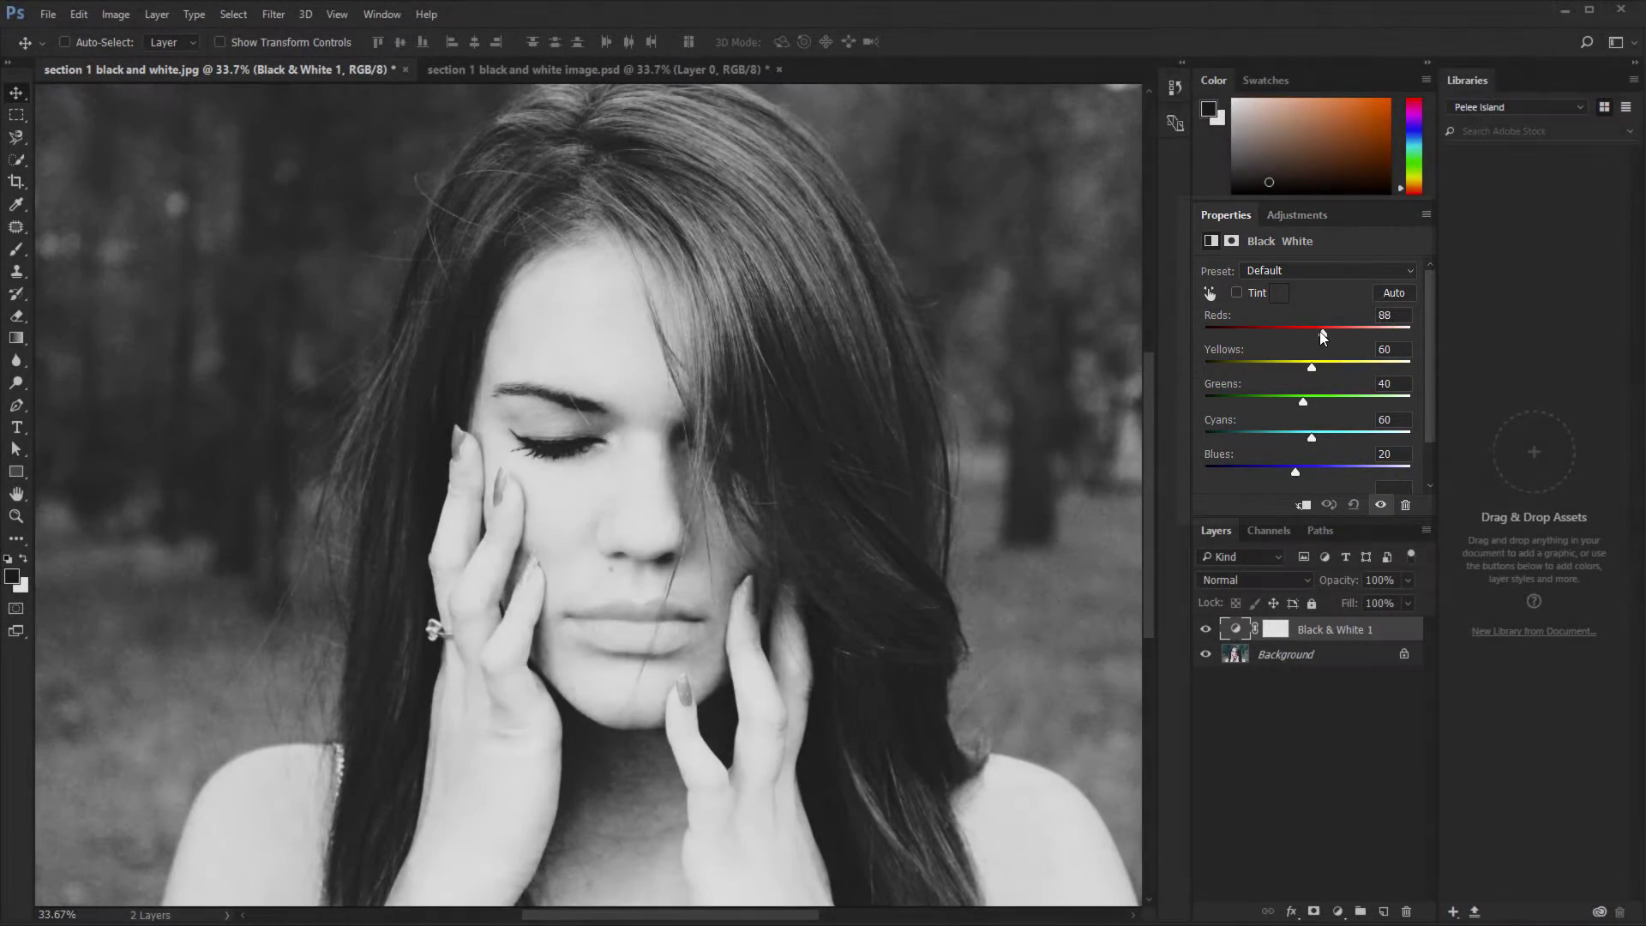
Set the Black & White adjustment to Reds 19, Yellows 54, Cyans -73 and Blues -135.
left_click_drag(1303, 333, 1309, 369)
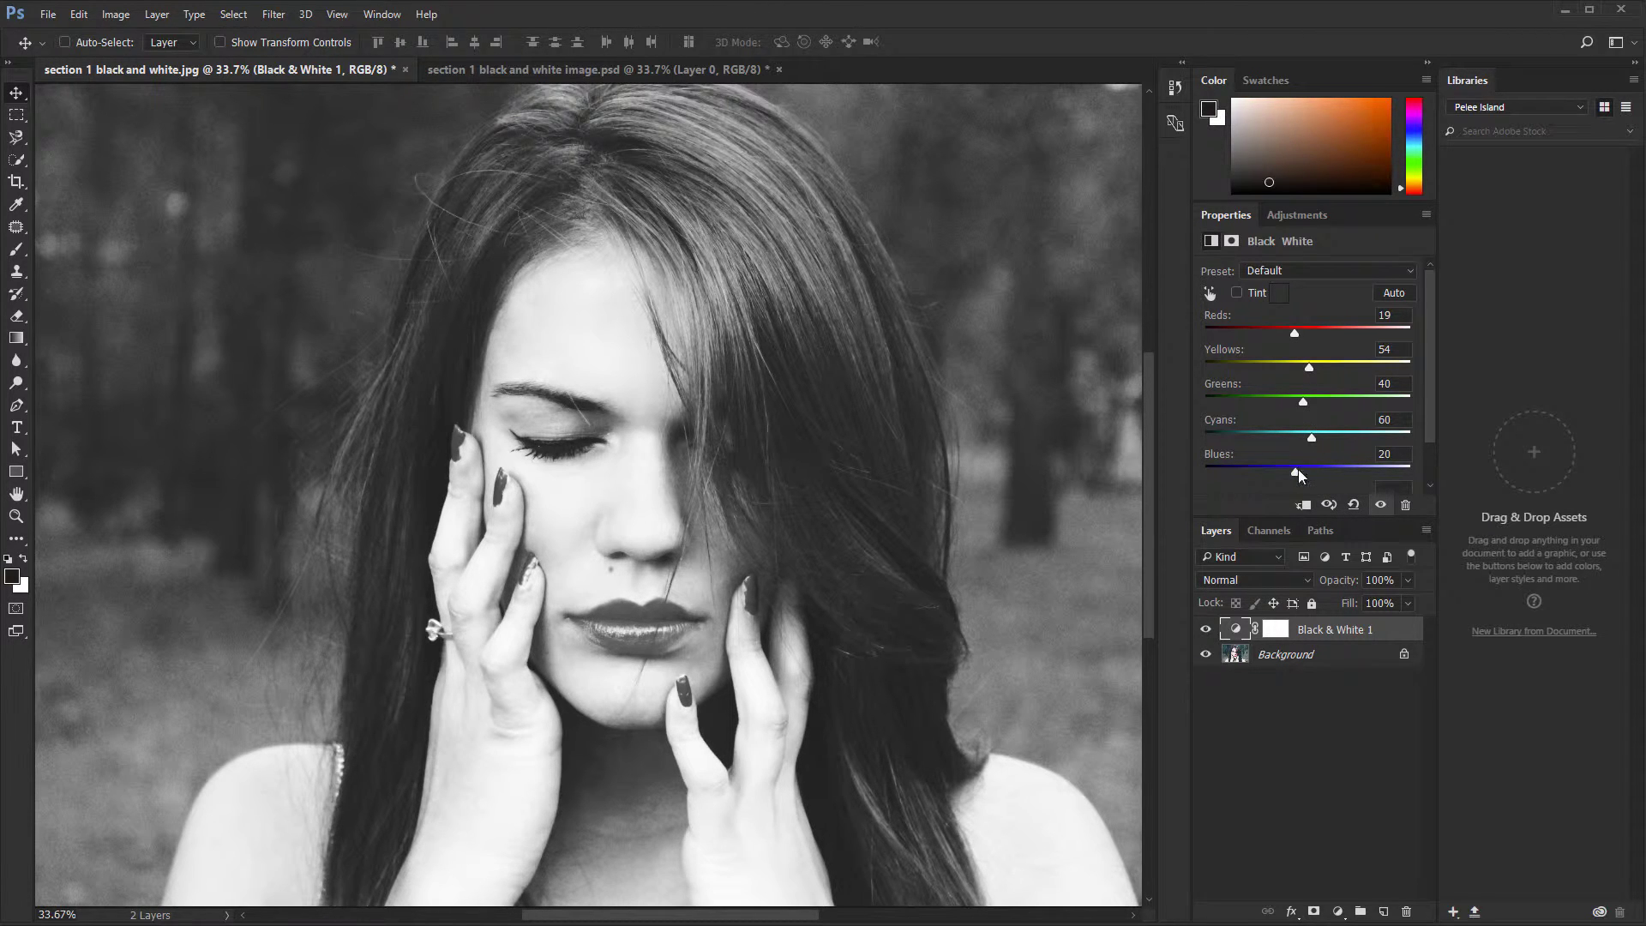
left_click_drag(1296, 470, 1231, 471)
left_click_drag(1312, 437, 1256, 438)
Compare the image with and without the Black & White layer, and reset the adjustment to its defaults.
left_click(1206, 630)
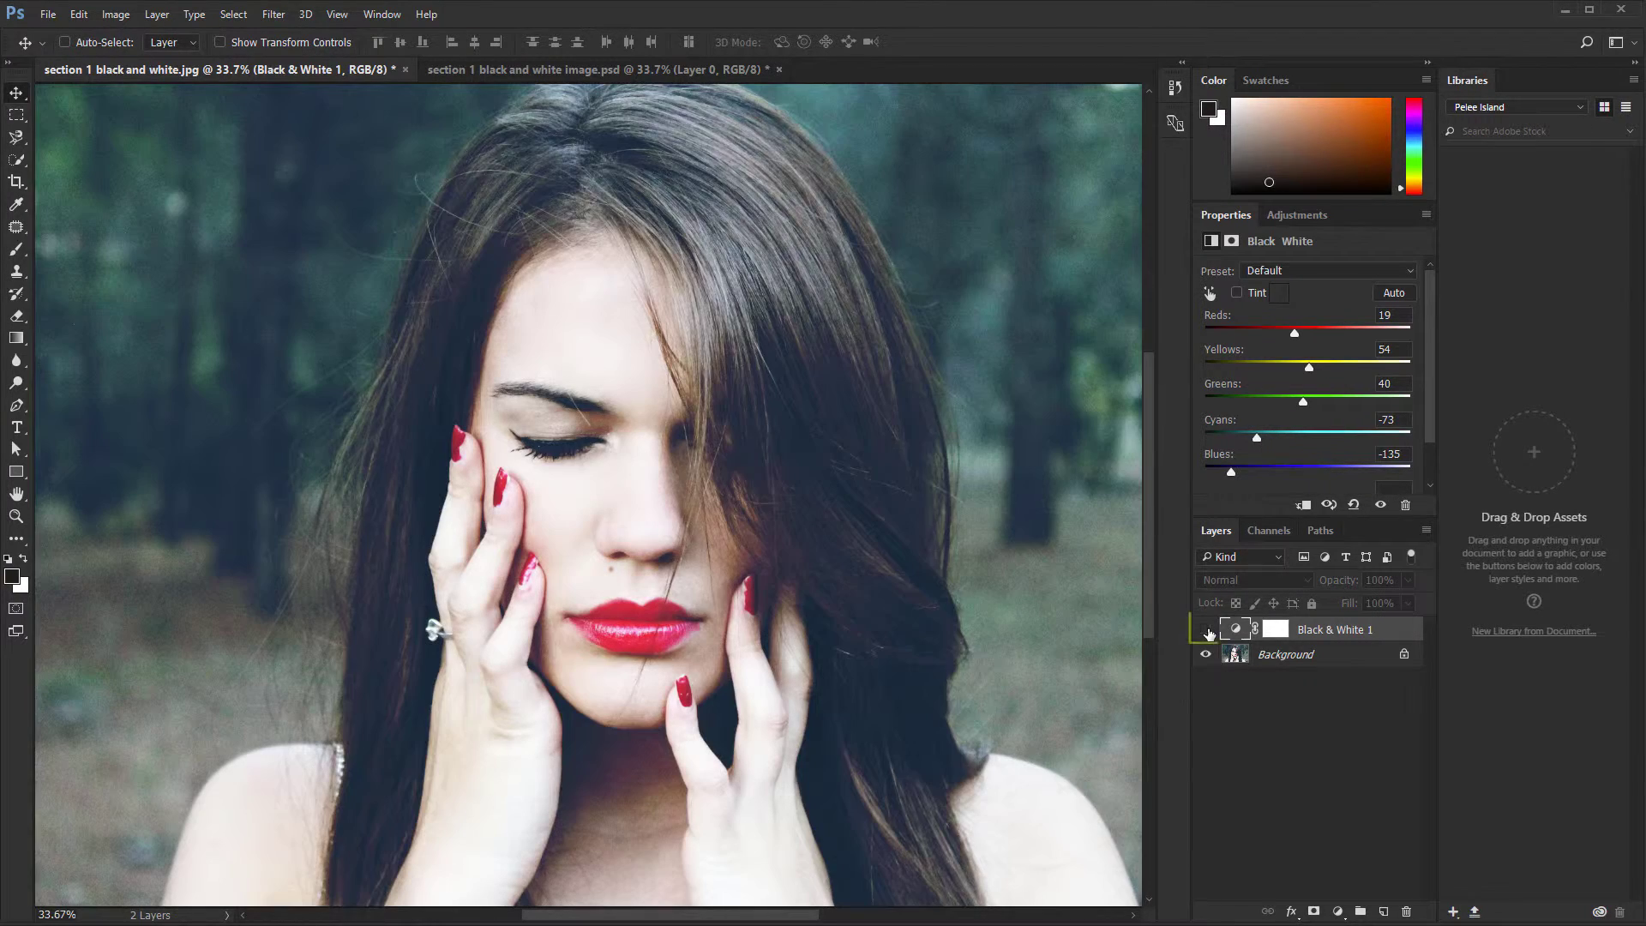
left_click(1205, 629)
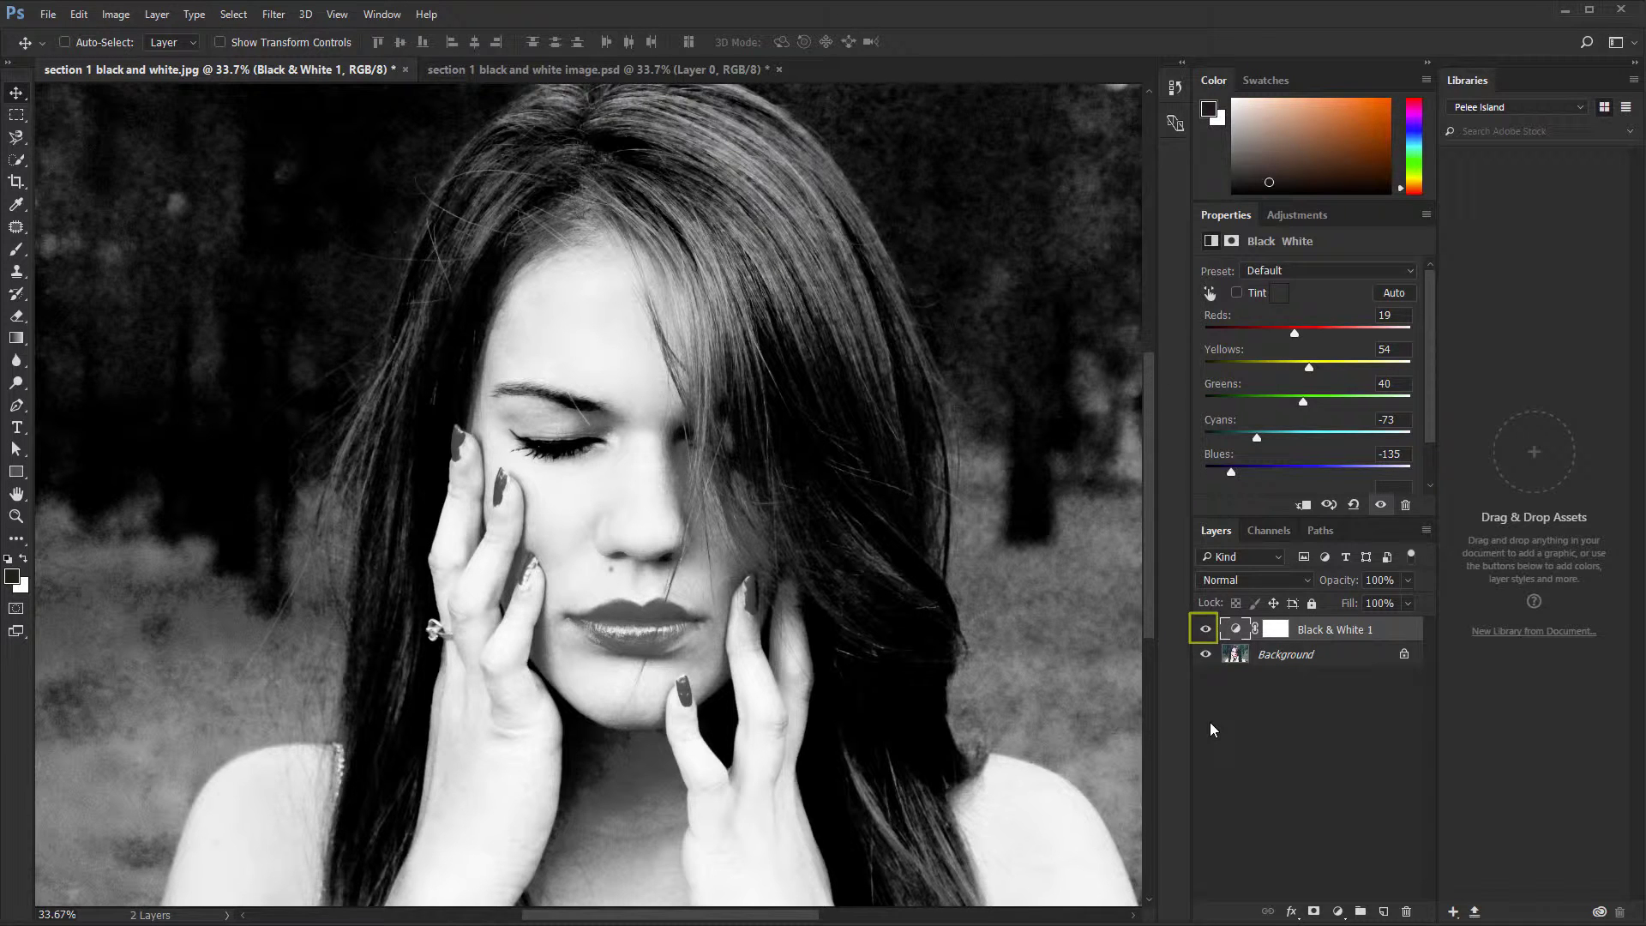
left_click(1205, 629)
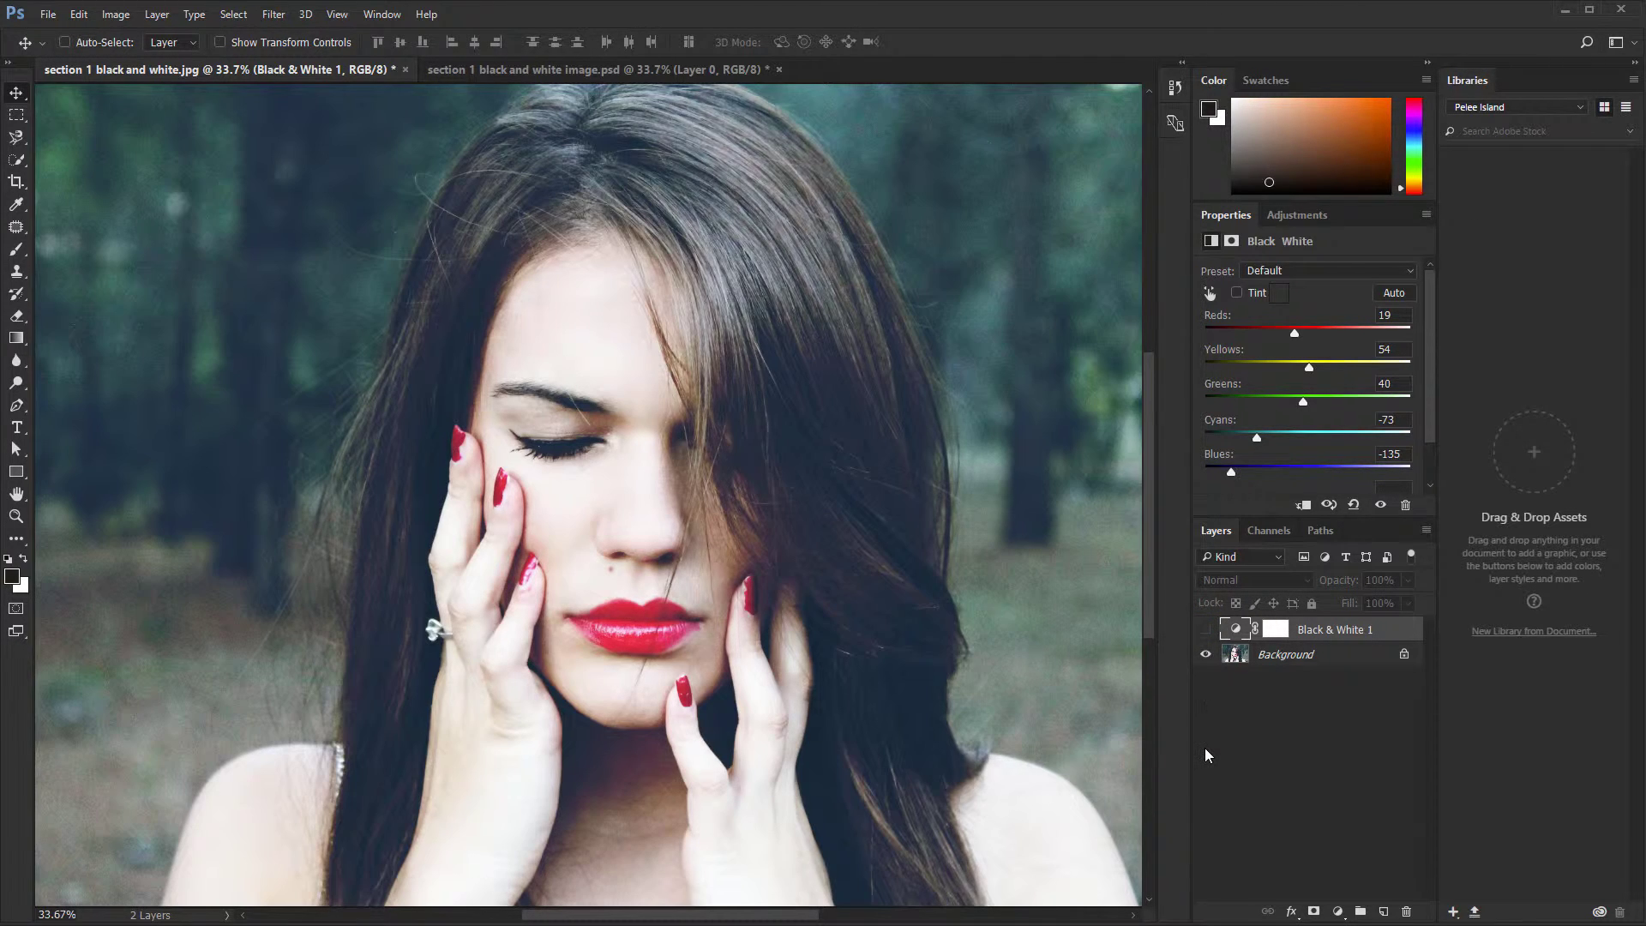
left_click(1206, 629)
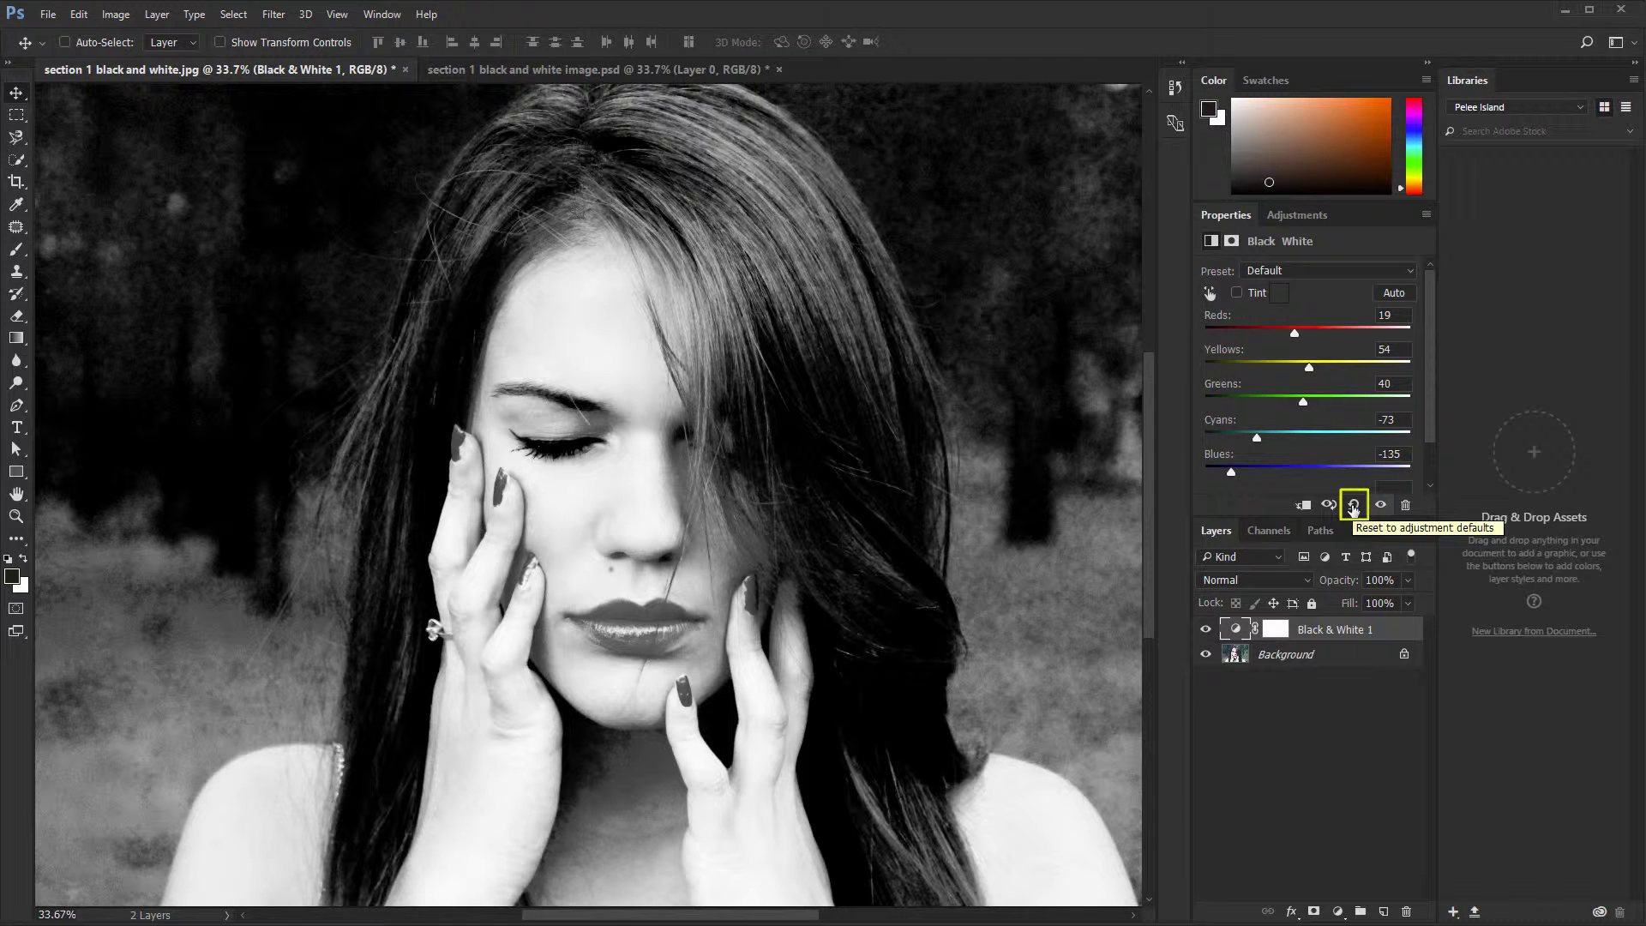
left_click(1353, 506)
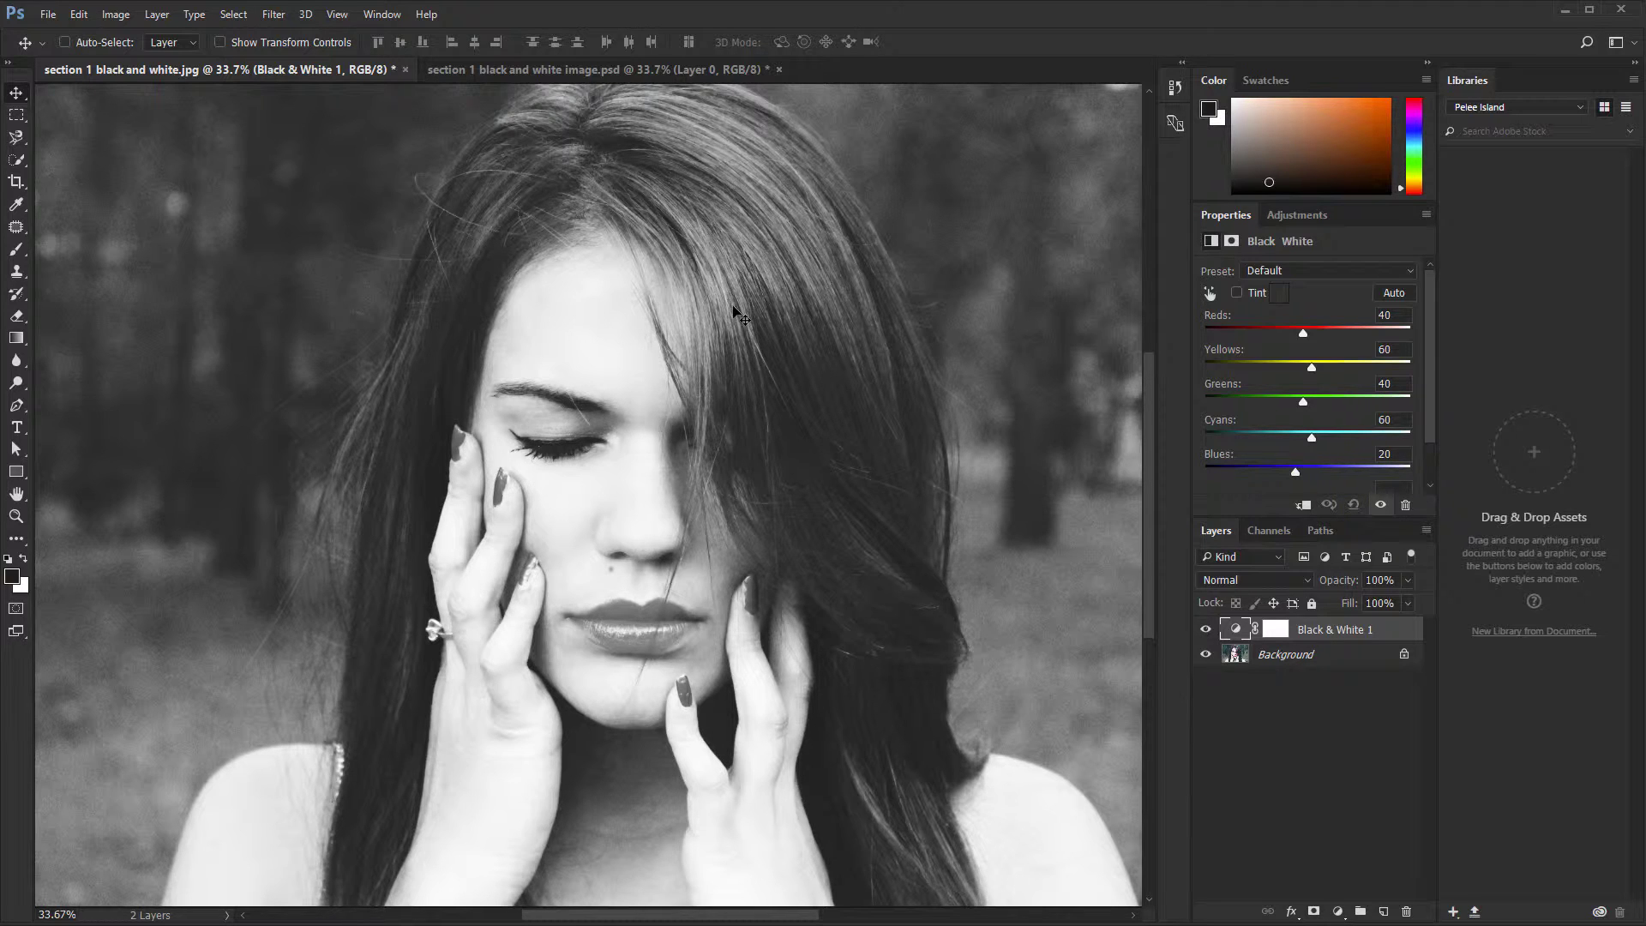
Set the Black & White adjustment's Blues to -98 and Magentas to -25, and compare the result with the color original.
left_click_drag(1294, 472, 1247, 484)
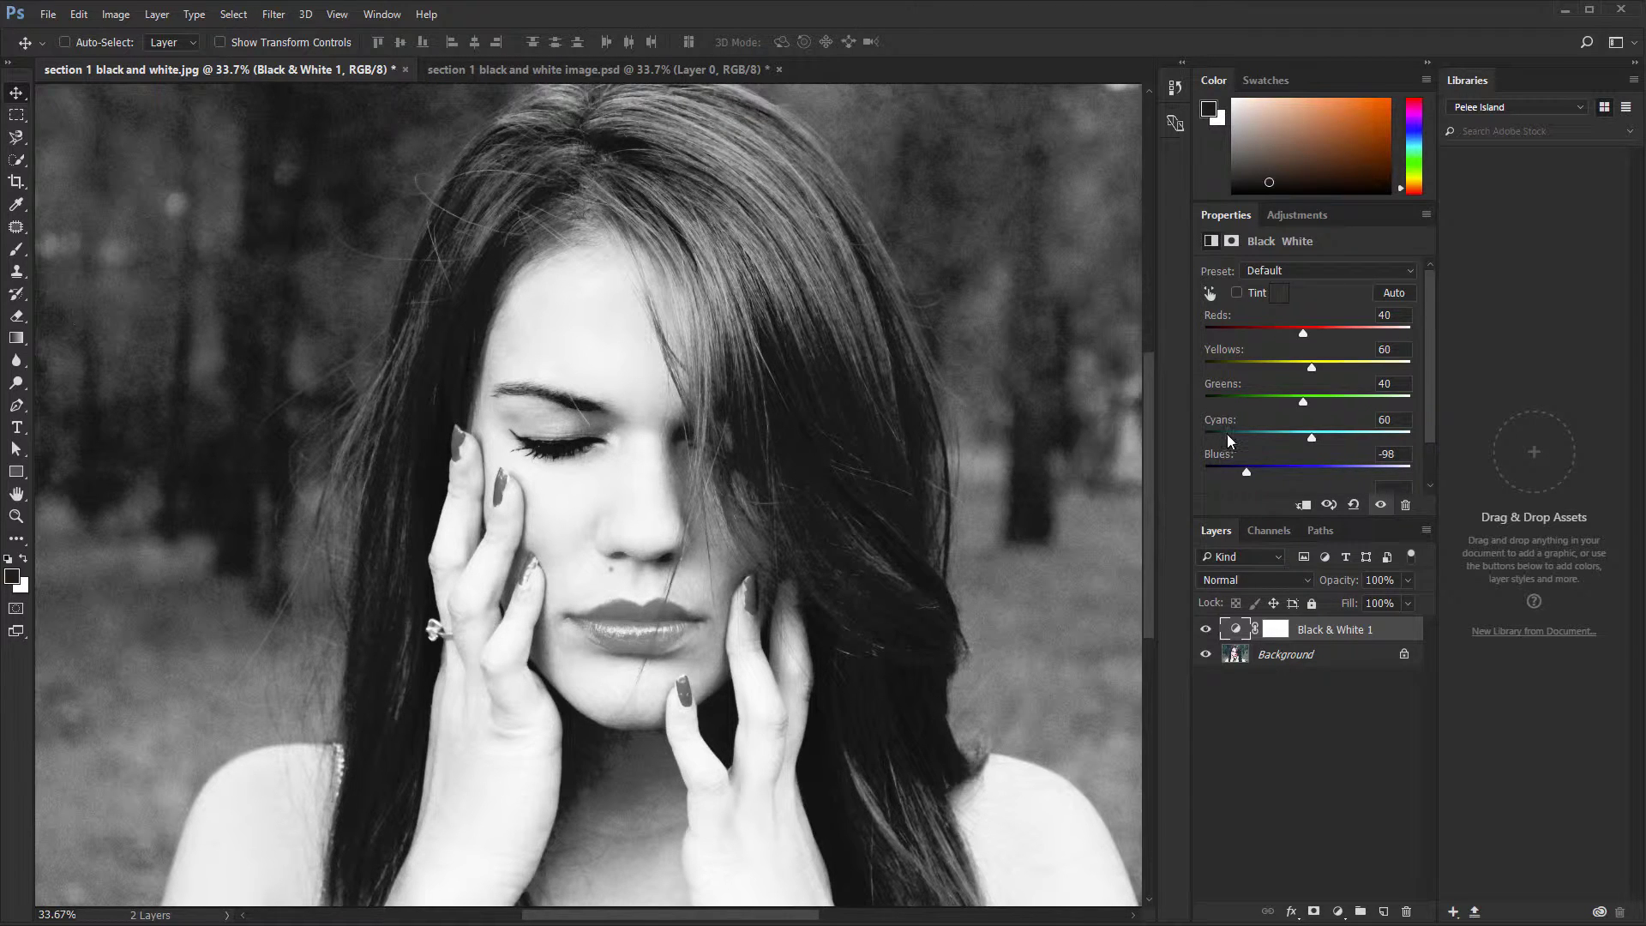
scroll(1226, 434, "down", 1)
left_click_drag(1282, 471, 1273, 489)
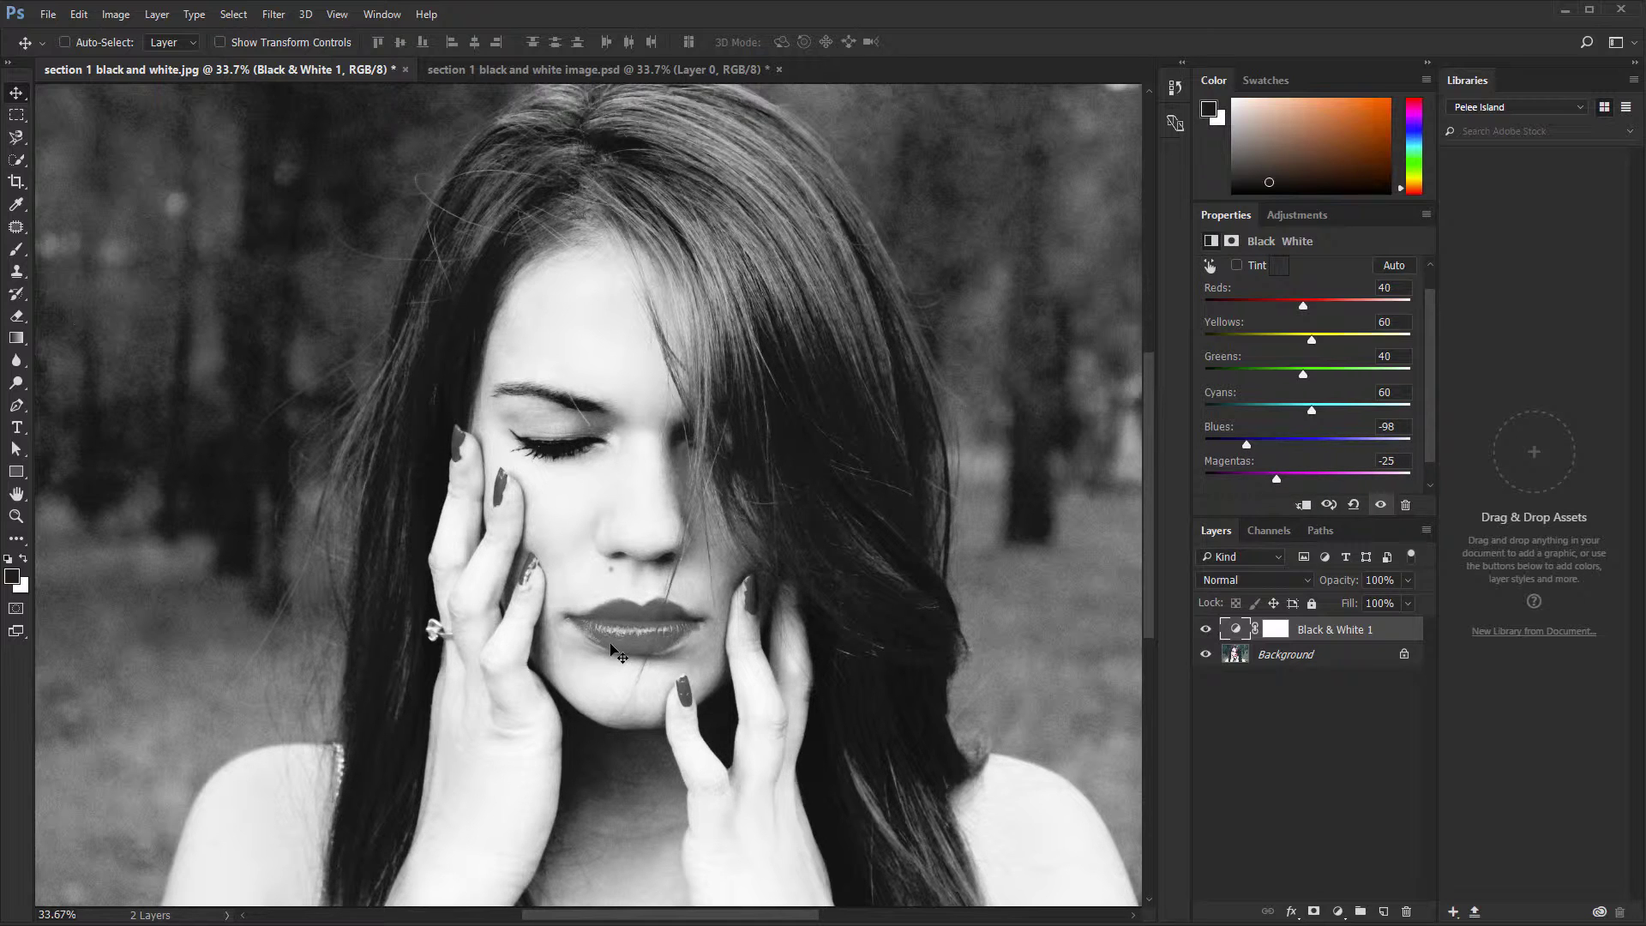
left_click(1206, 632)
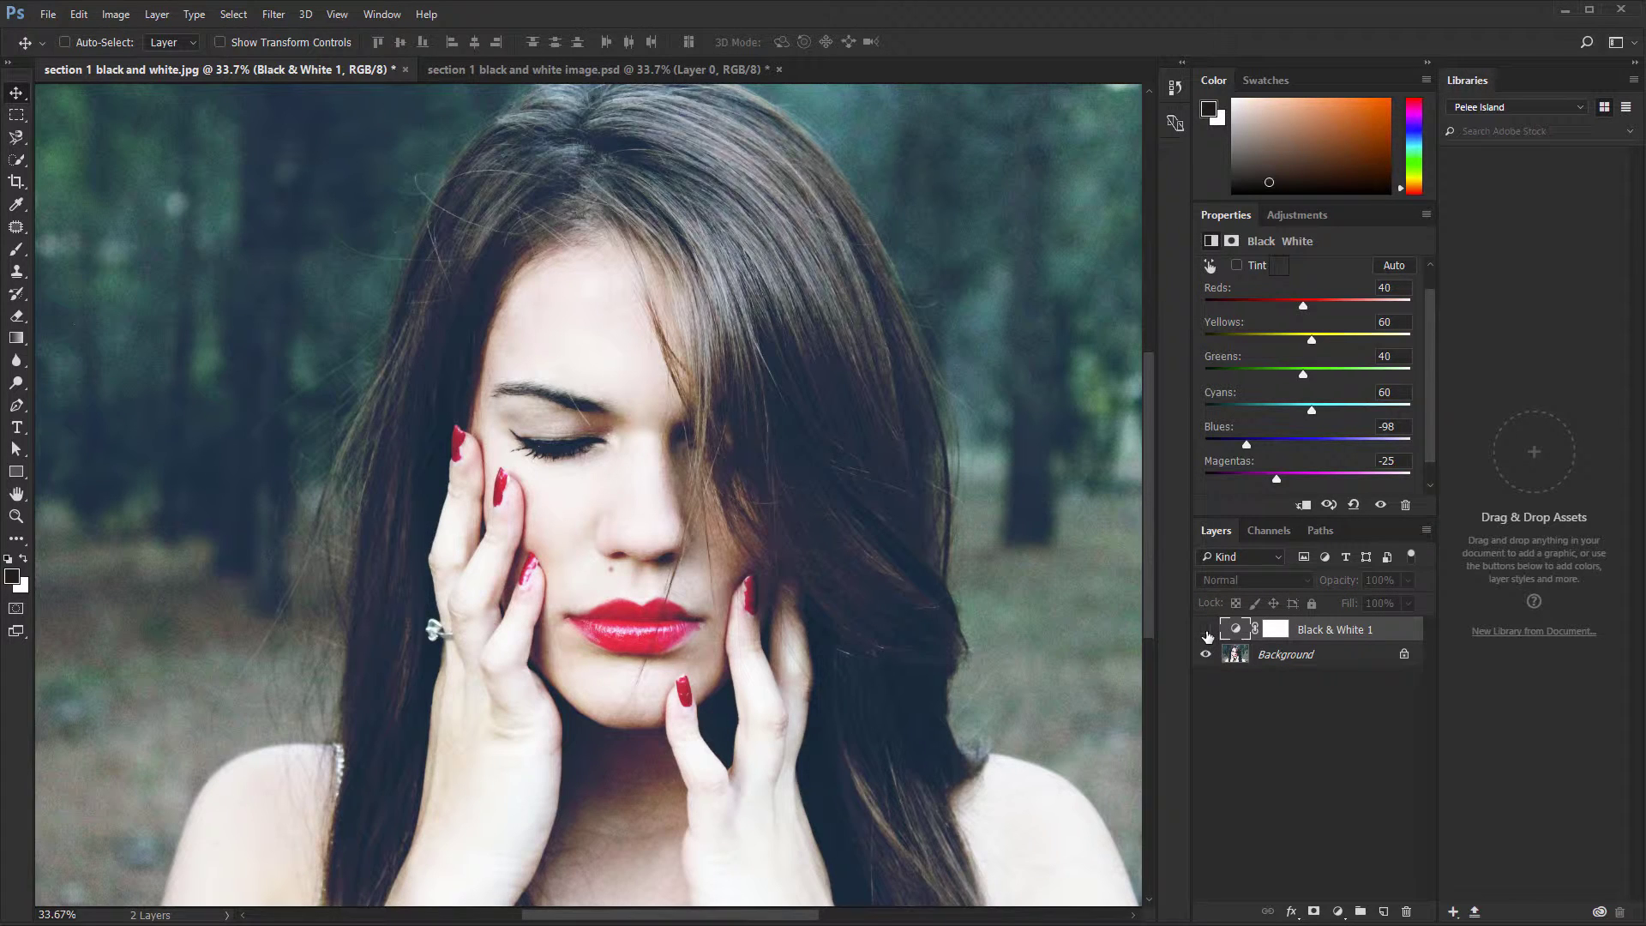
left_click(1206, 632)
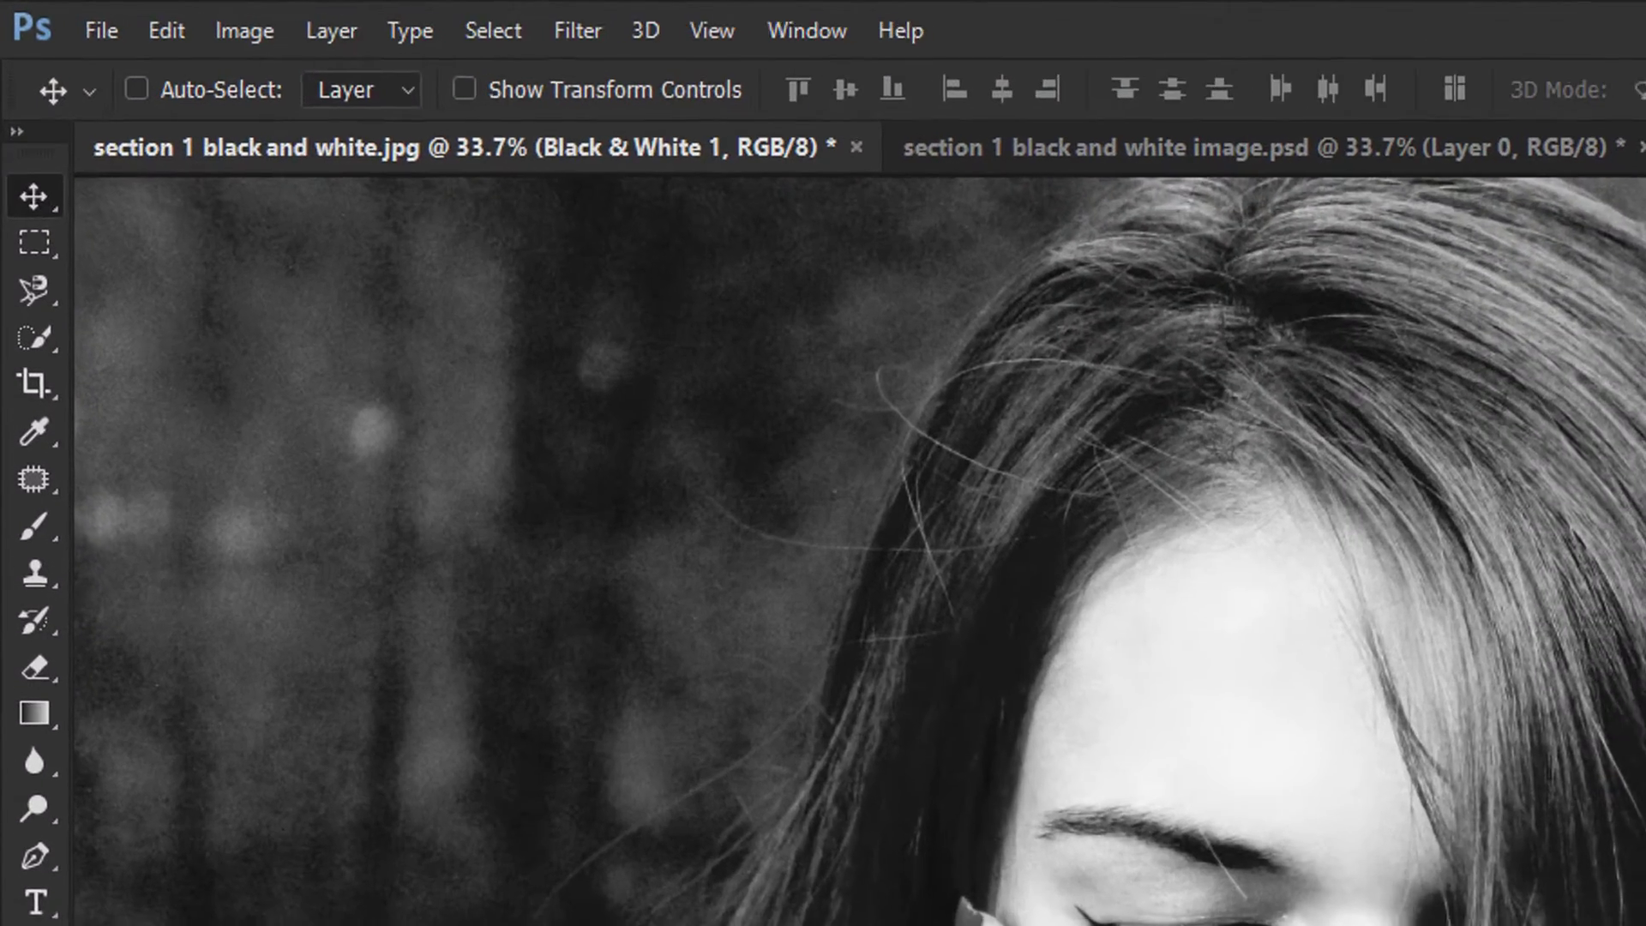
Activate the Brush tool and target the layer mask of the Black & White adjustment layer.
key("b")
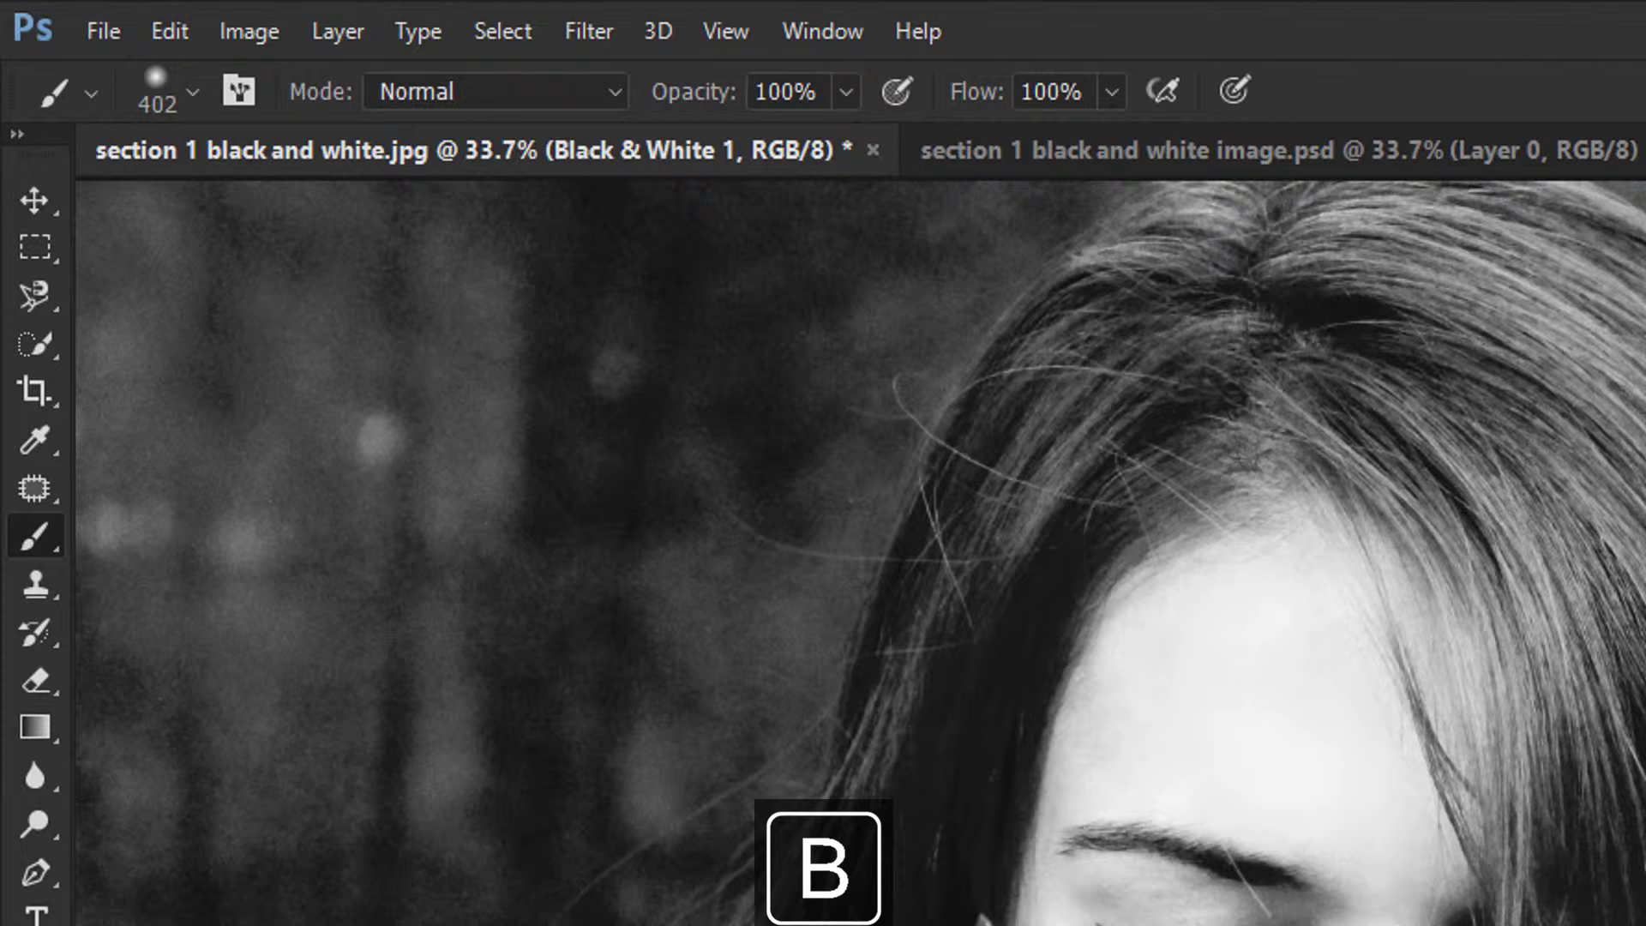
right_click(58, 537)
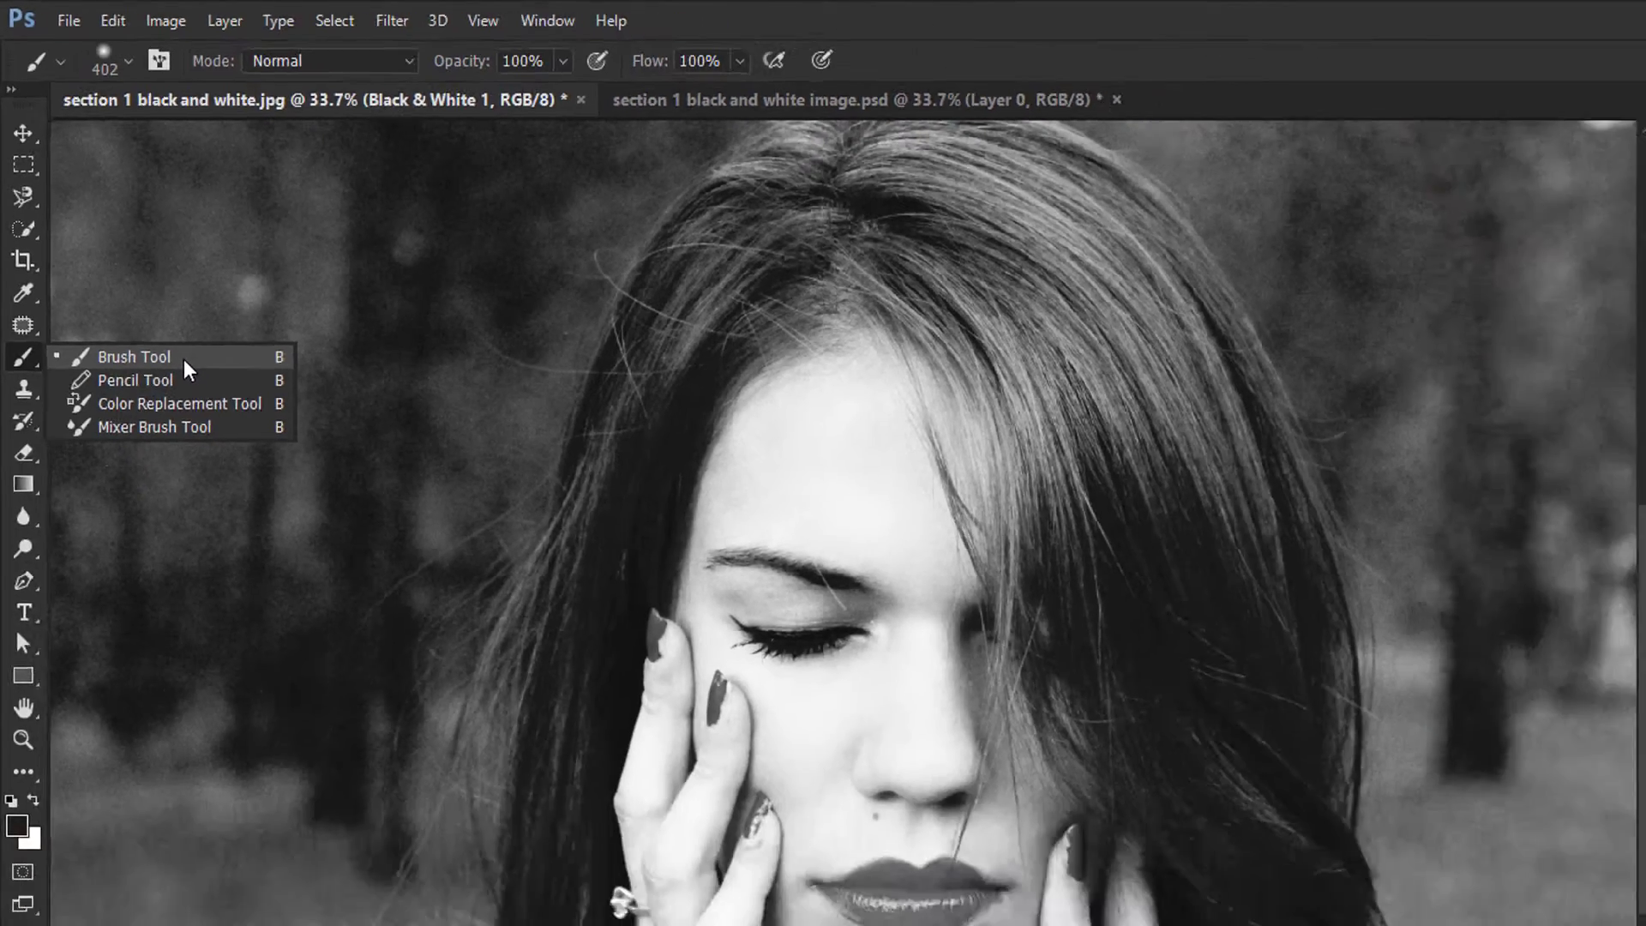
left_click(275, 538)
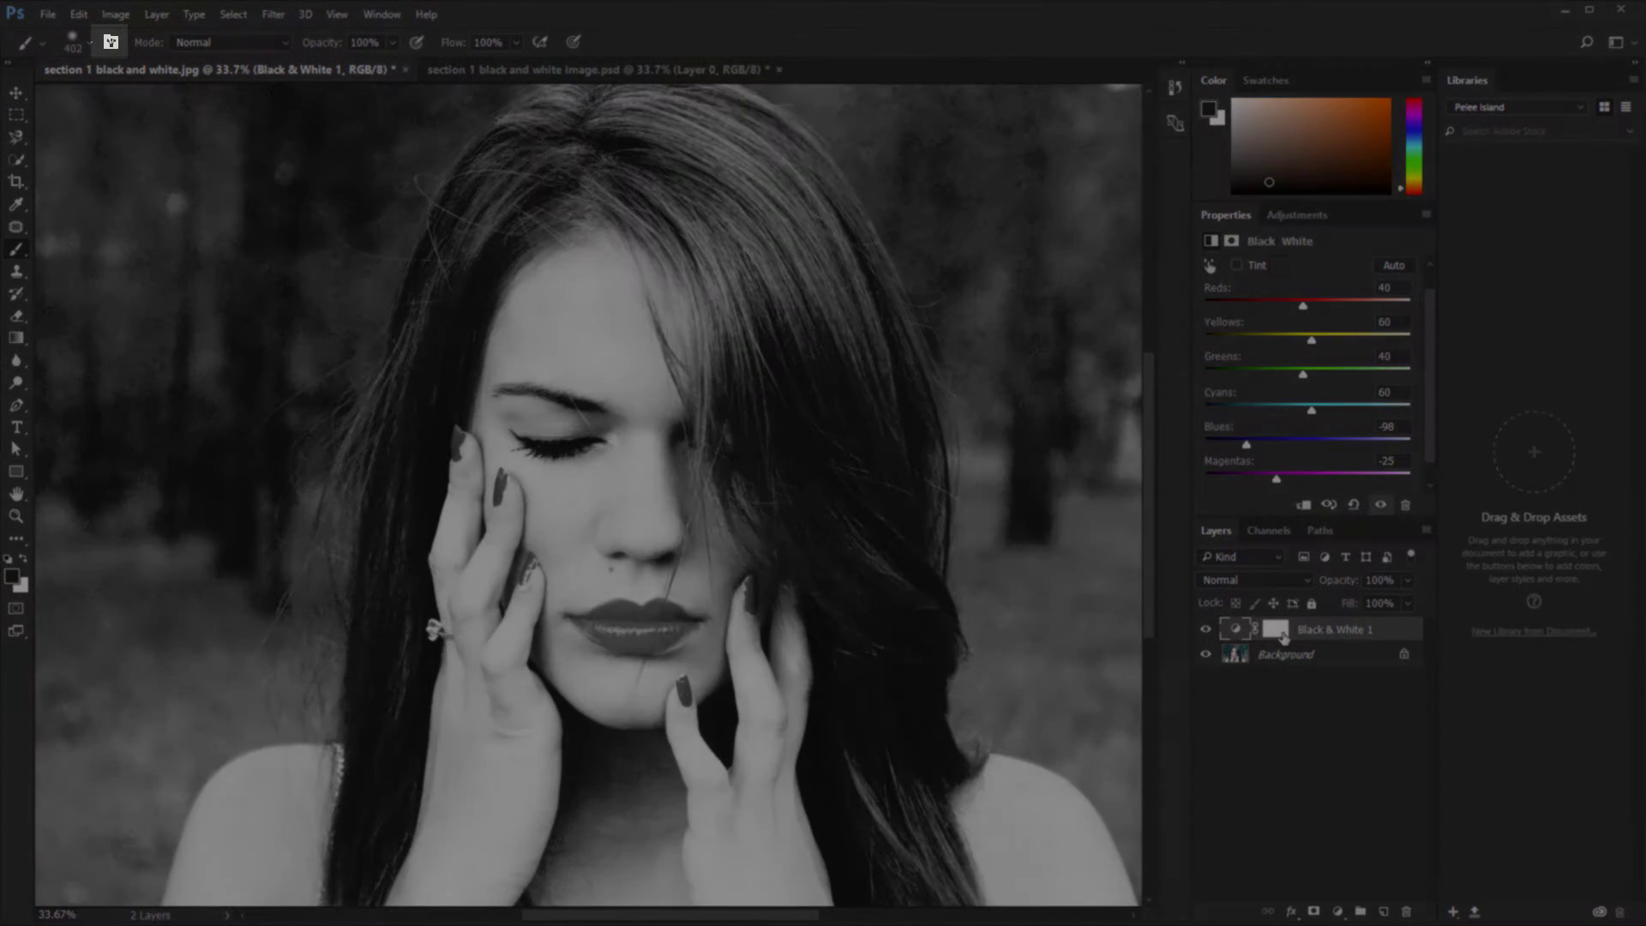
left_click(1283, 635)
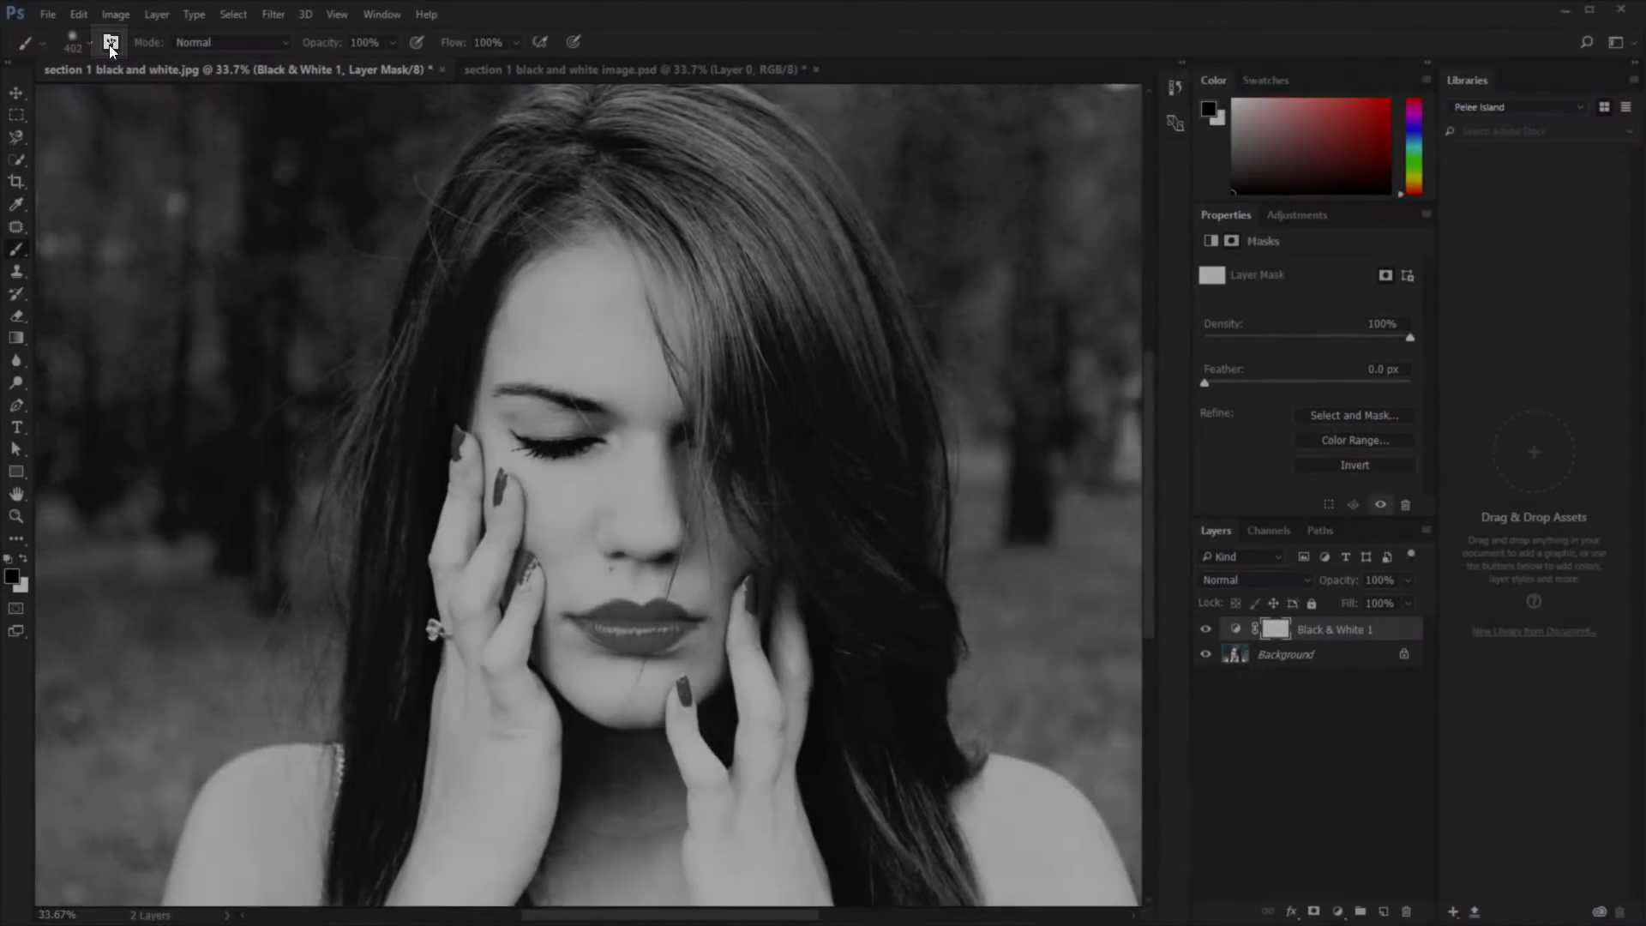
Choose the soft round brush tip with 0% hardness and set its size to 60 px.
left_click(103, 48)
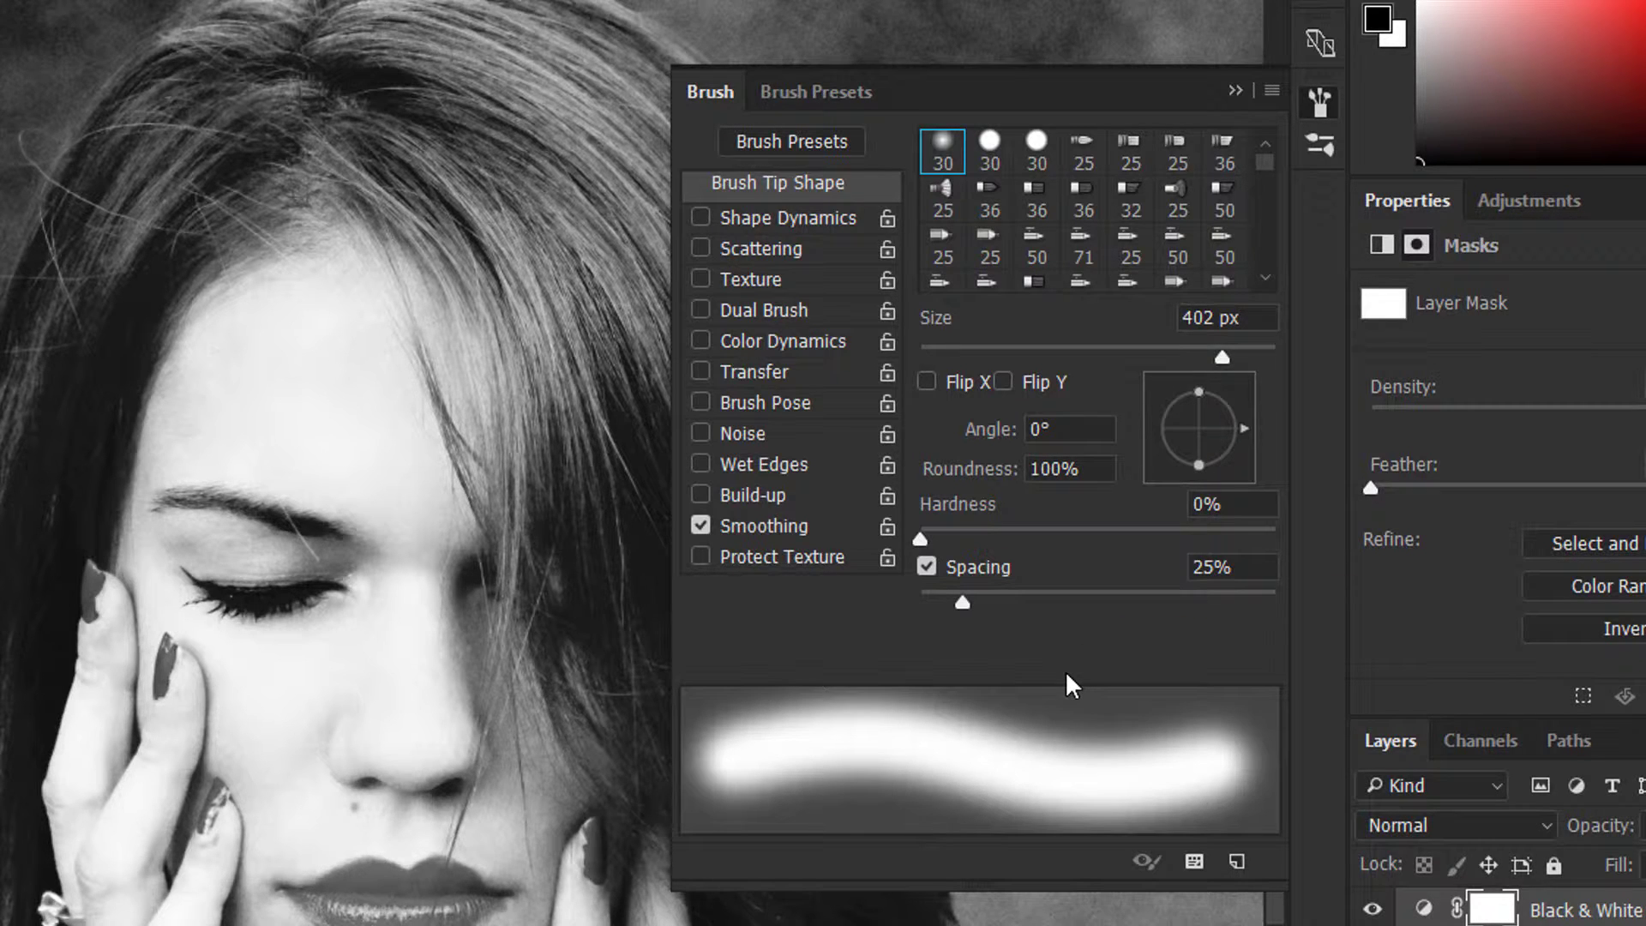
left_click(943, 153)
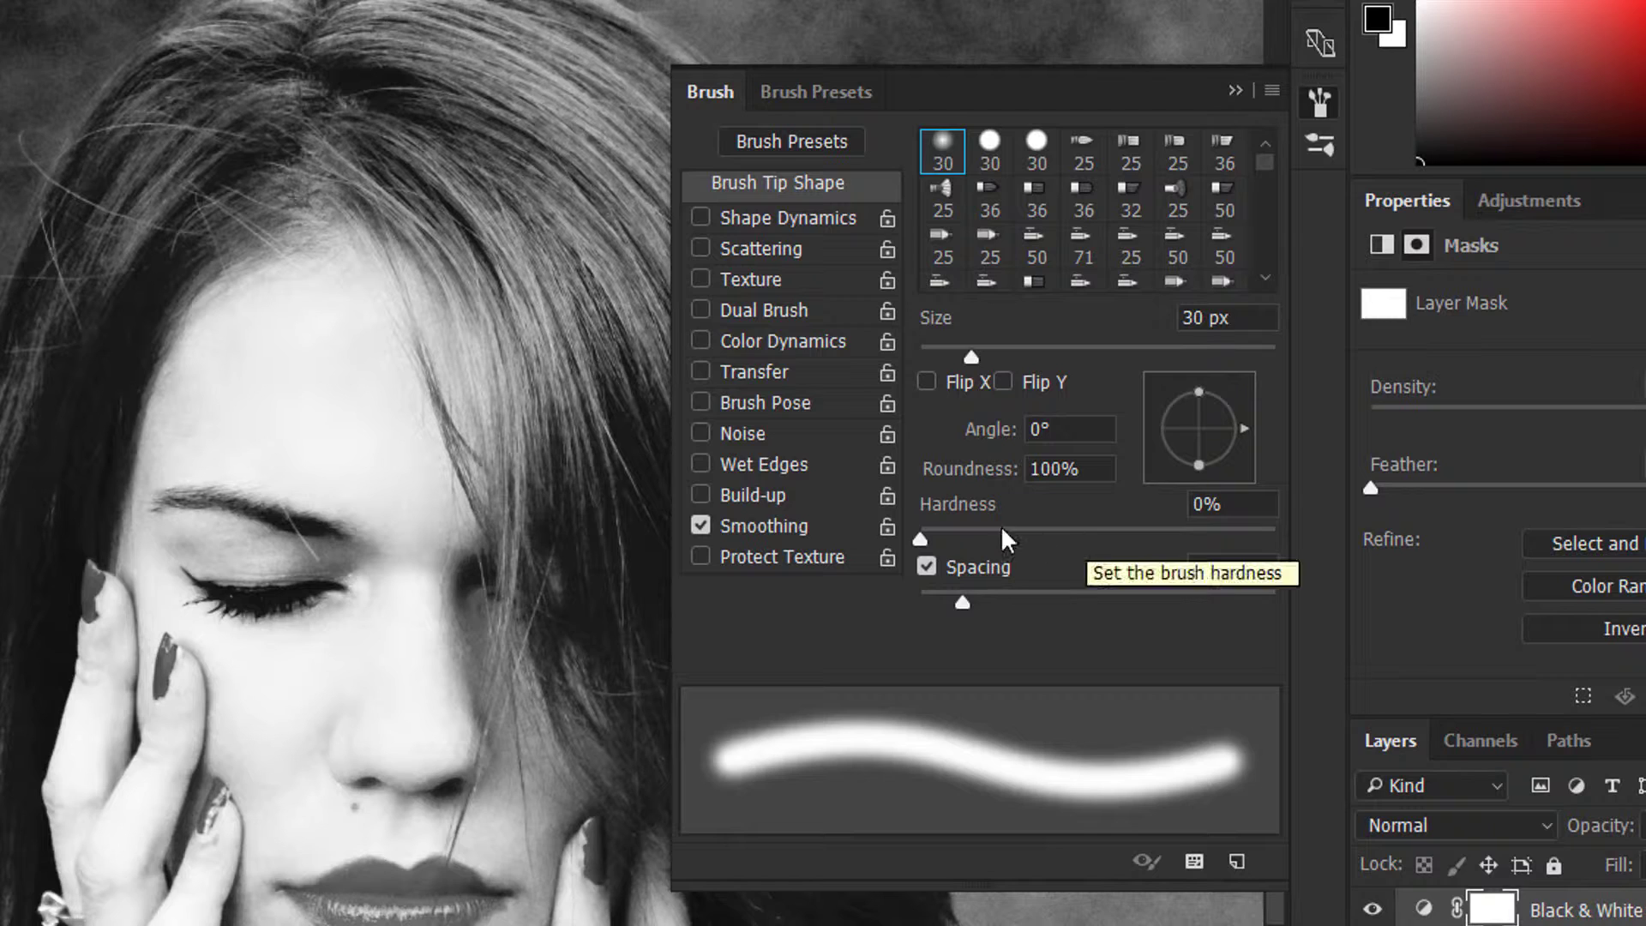
left_click(1219, 504)
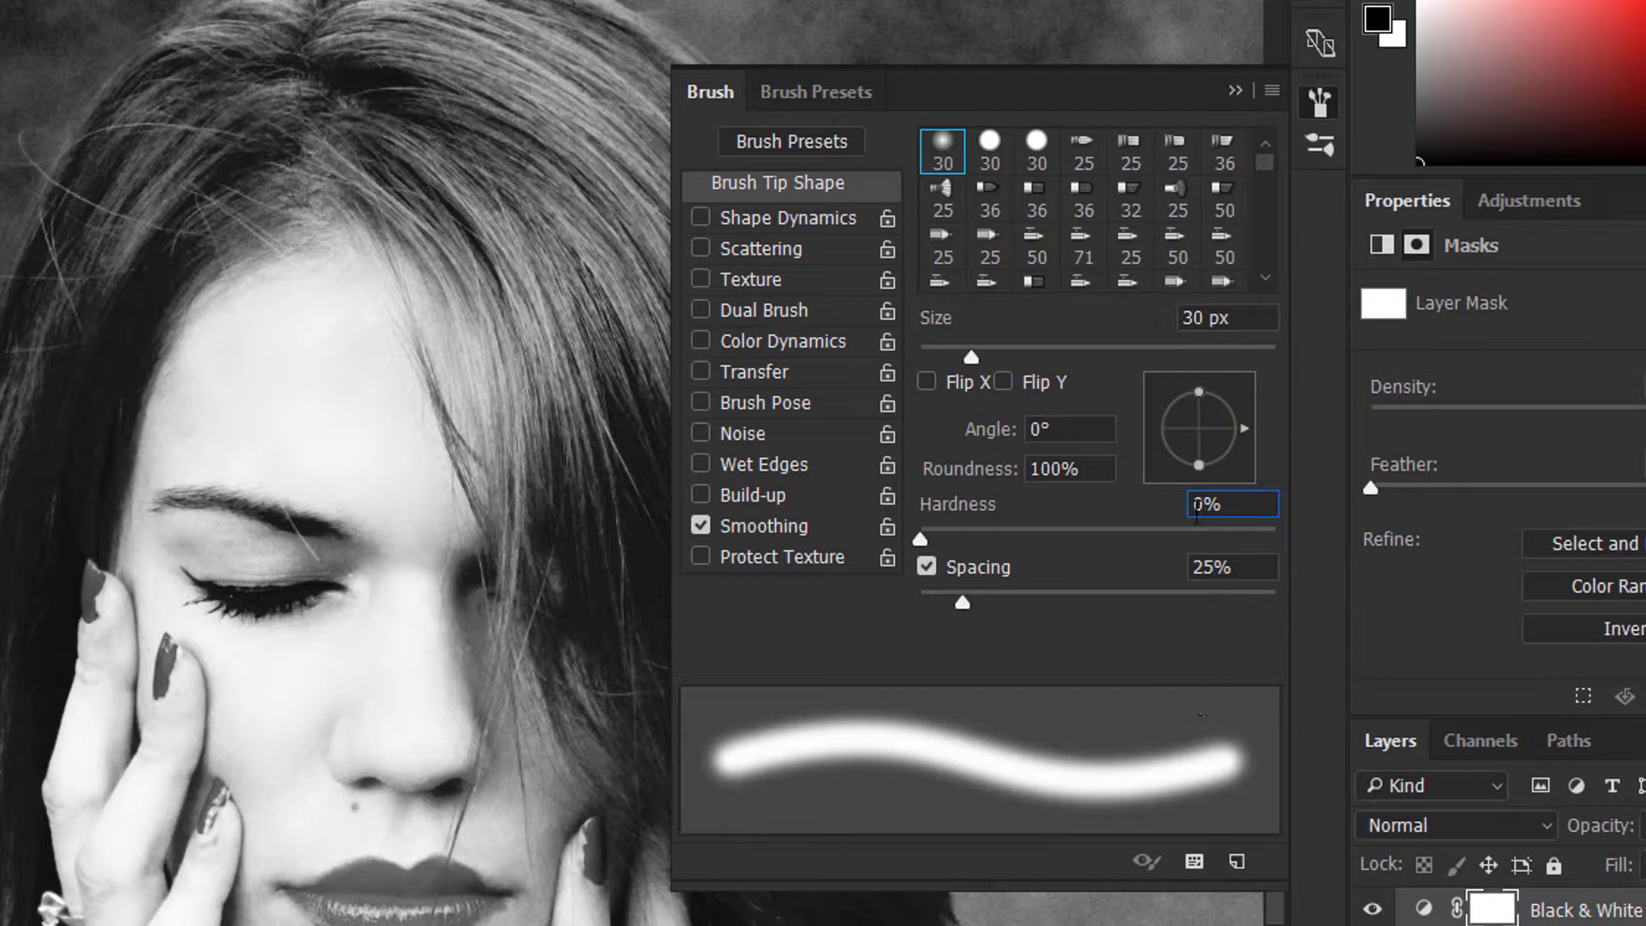
left_click(1237, 319)
key("shift+Up")
key("shift+Up")
key("shift+Up")
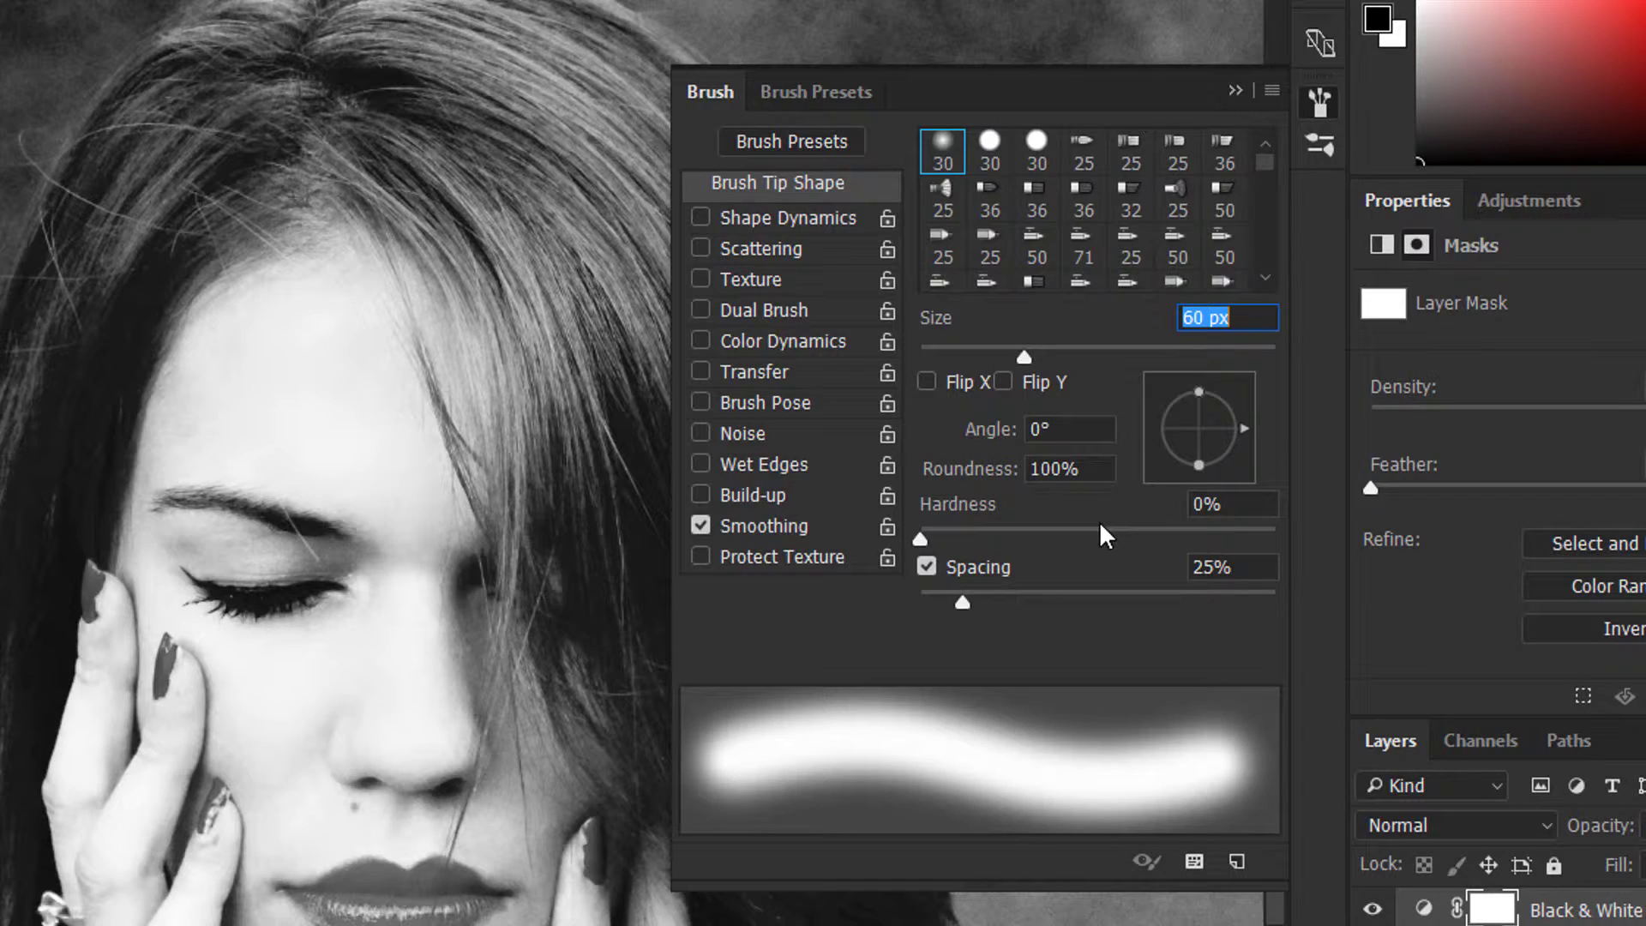
left_click(1311, 101)
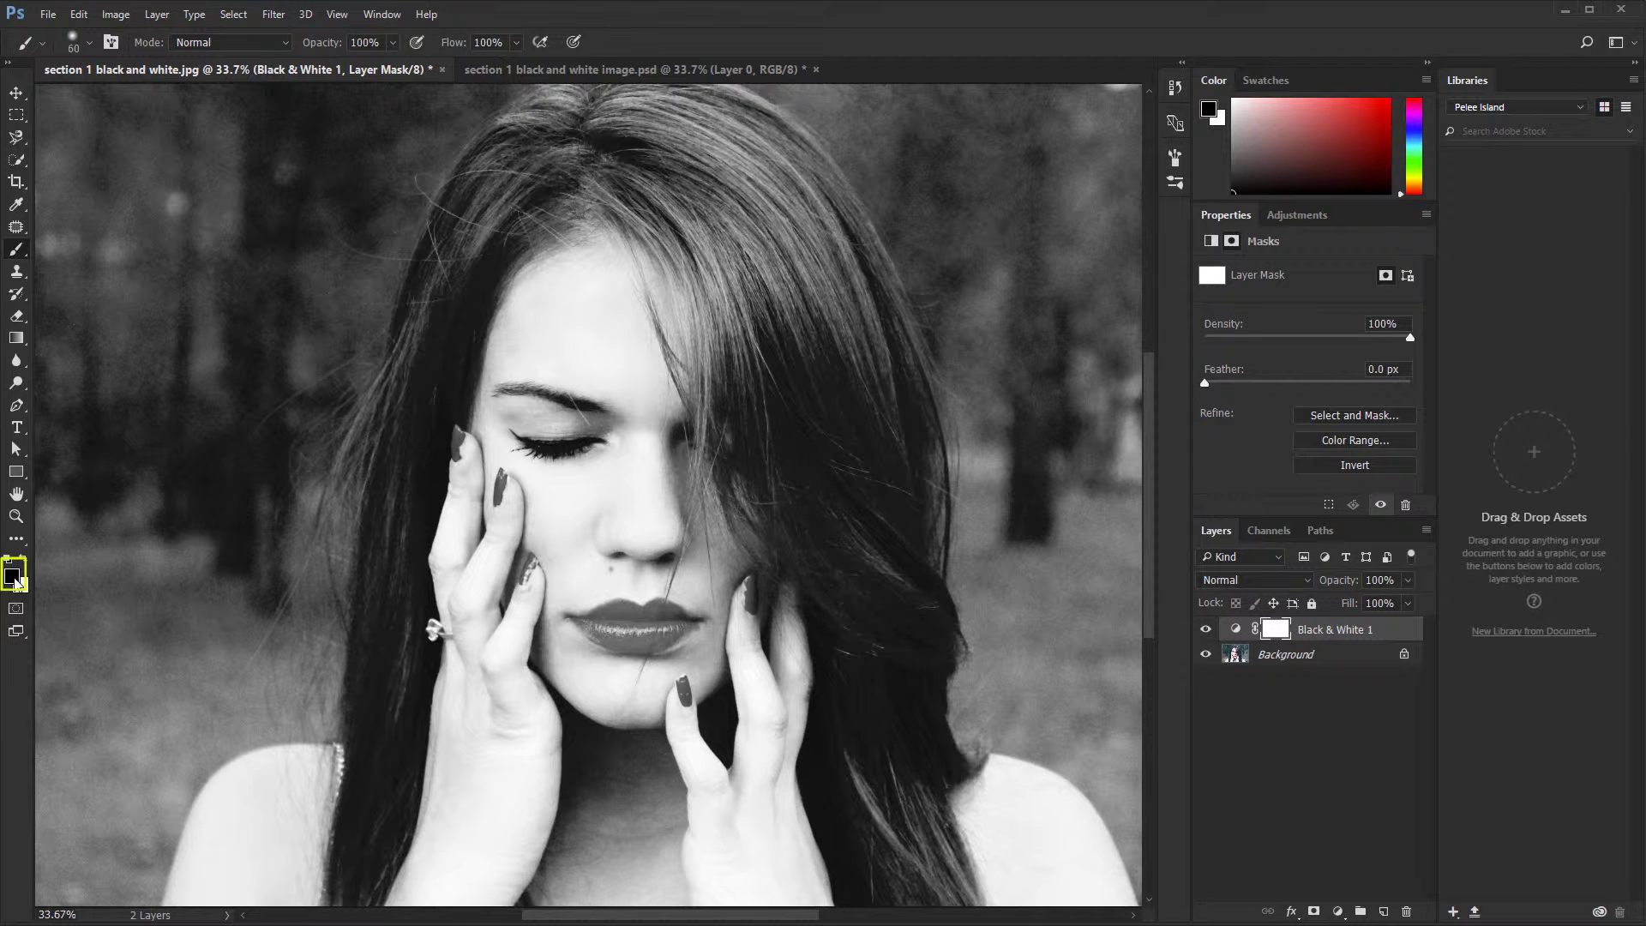
Paint black over the lips on the Black & White layer's mask to bring back their red color.
key("x")
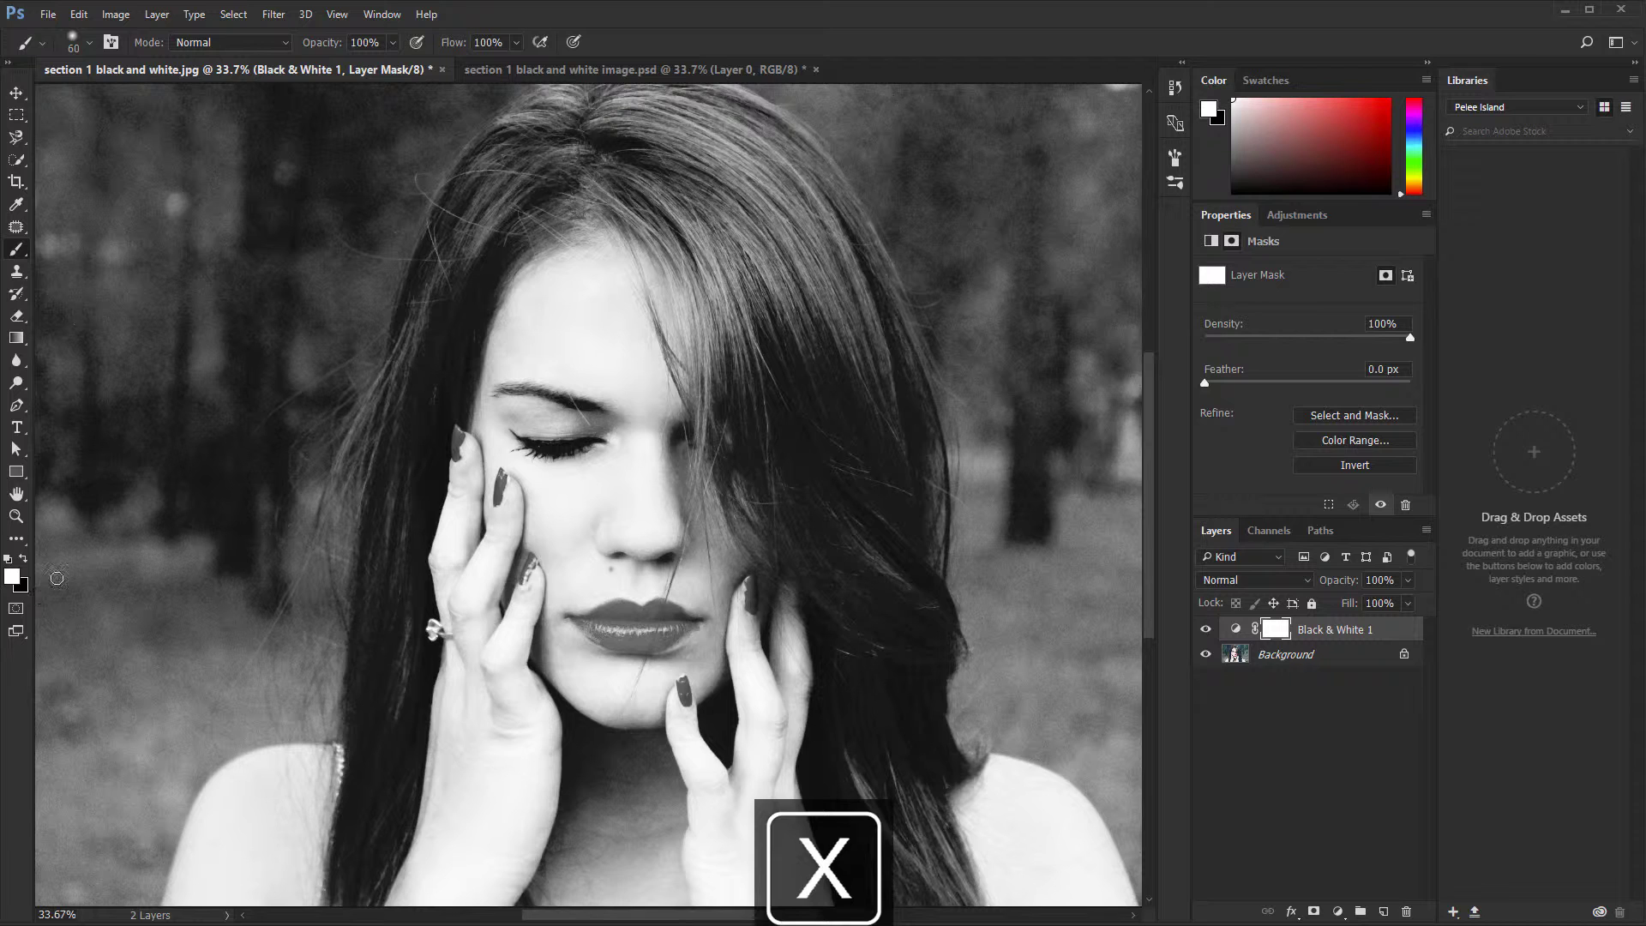
key("x")
key("z")
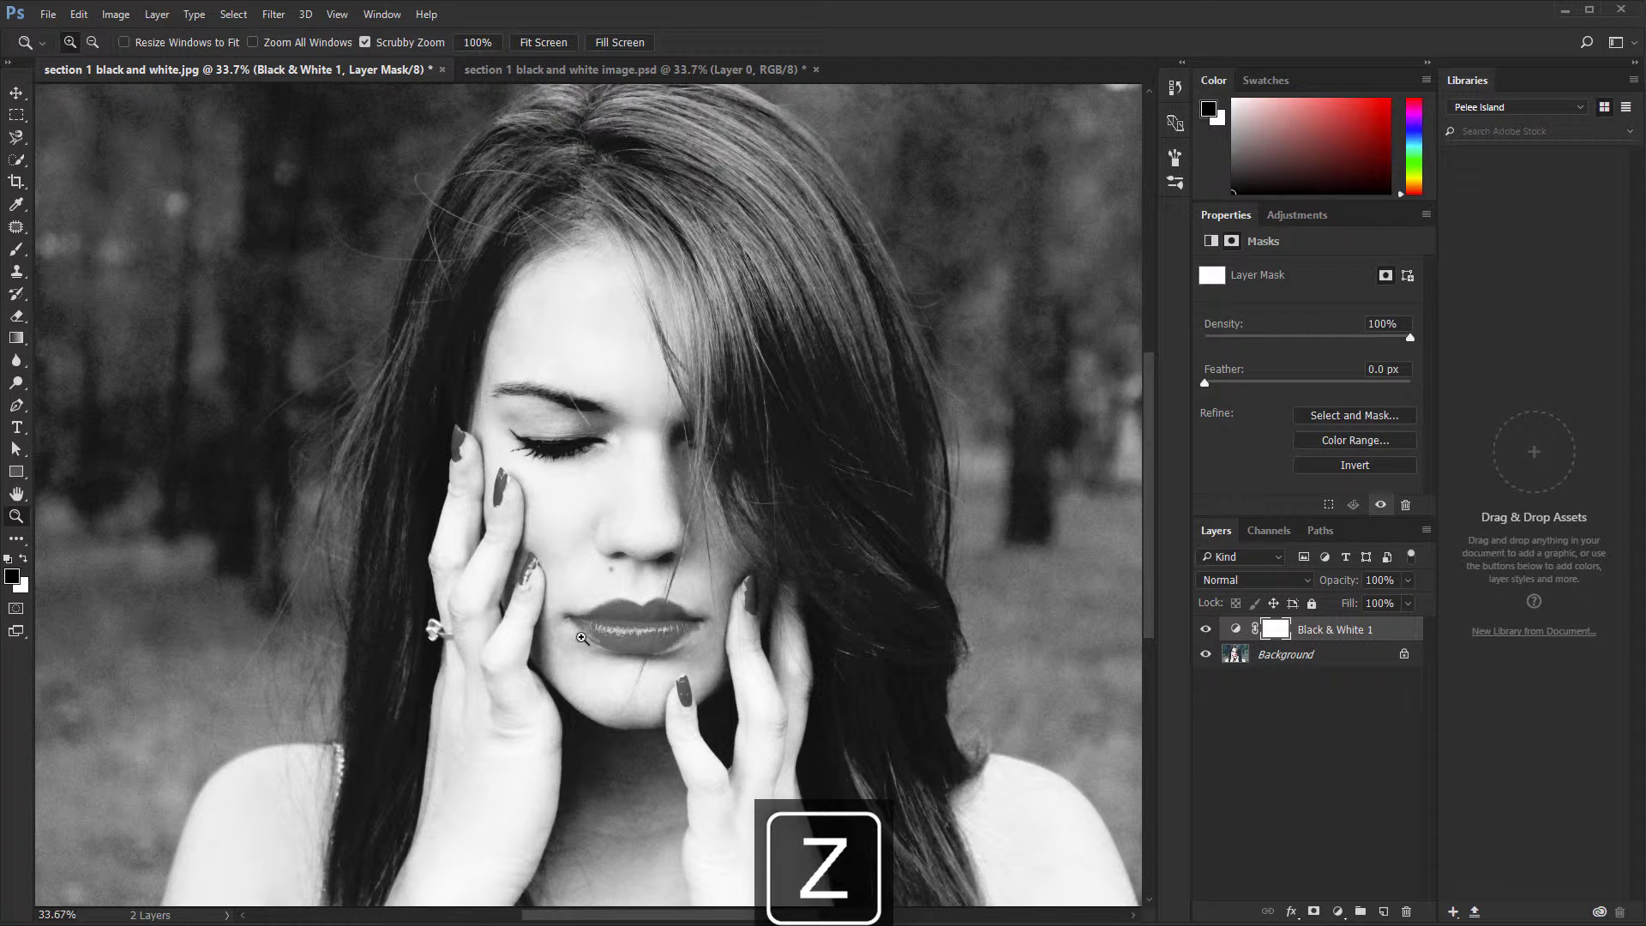
left_click_drag(599, 642, 681, 605)
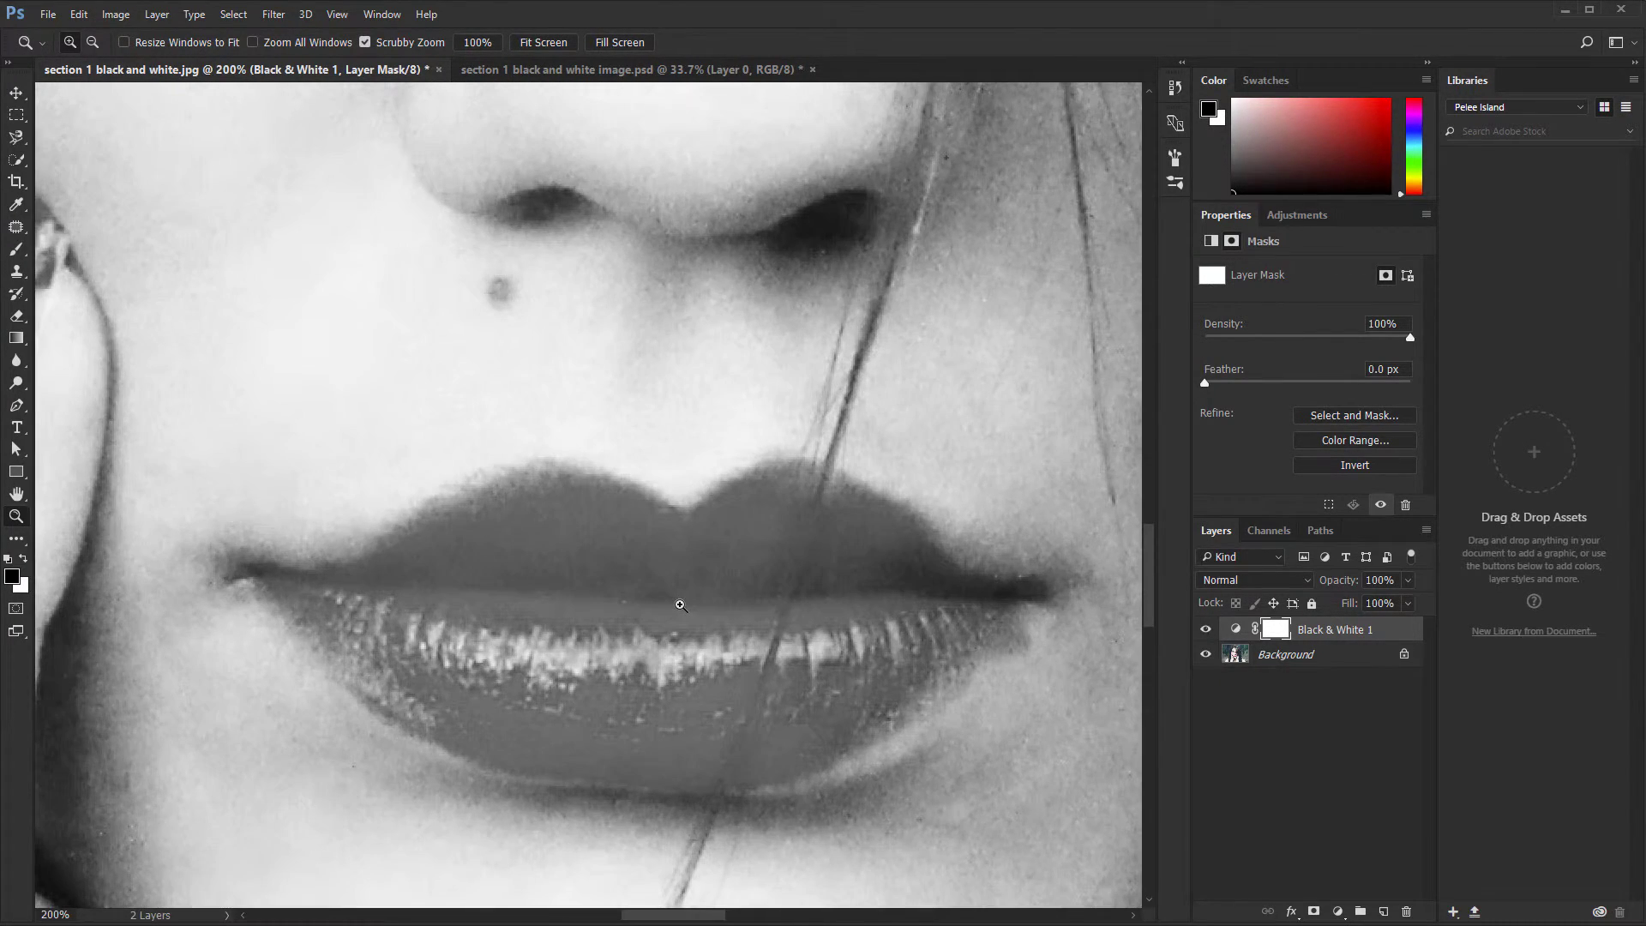
key("b")
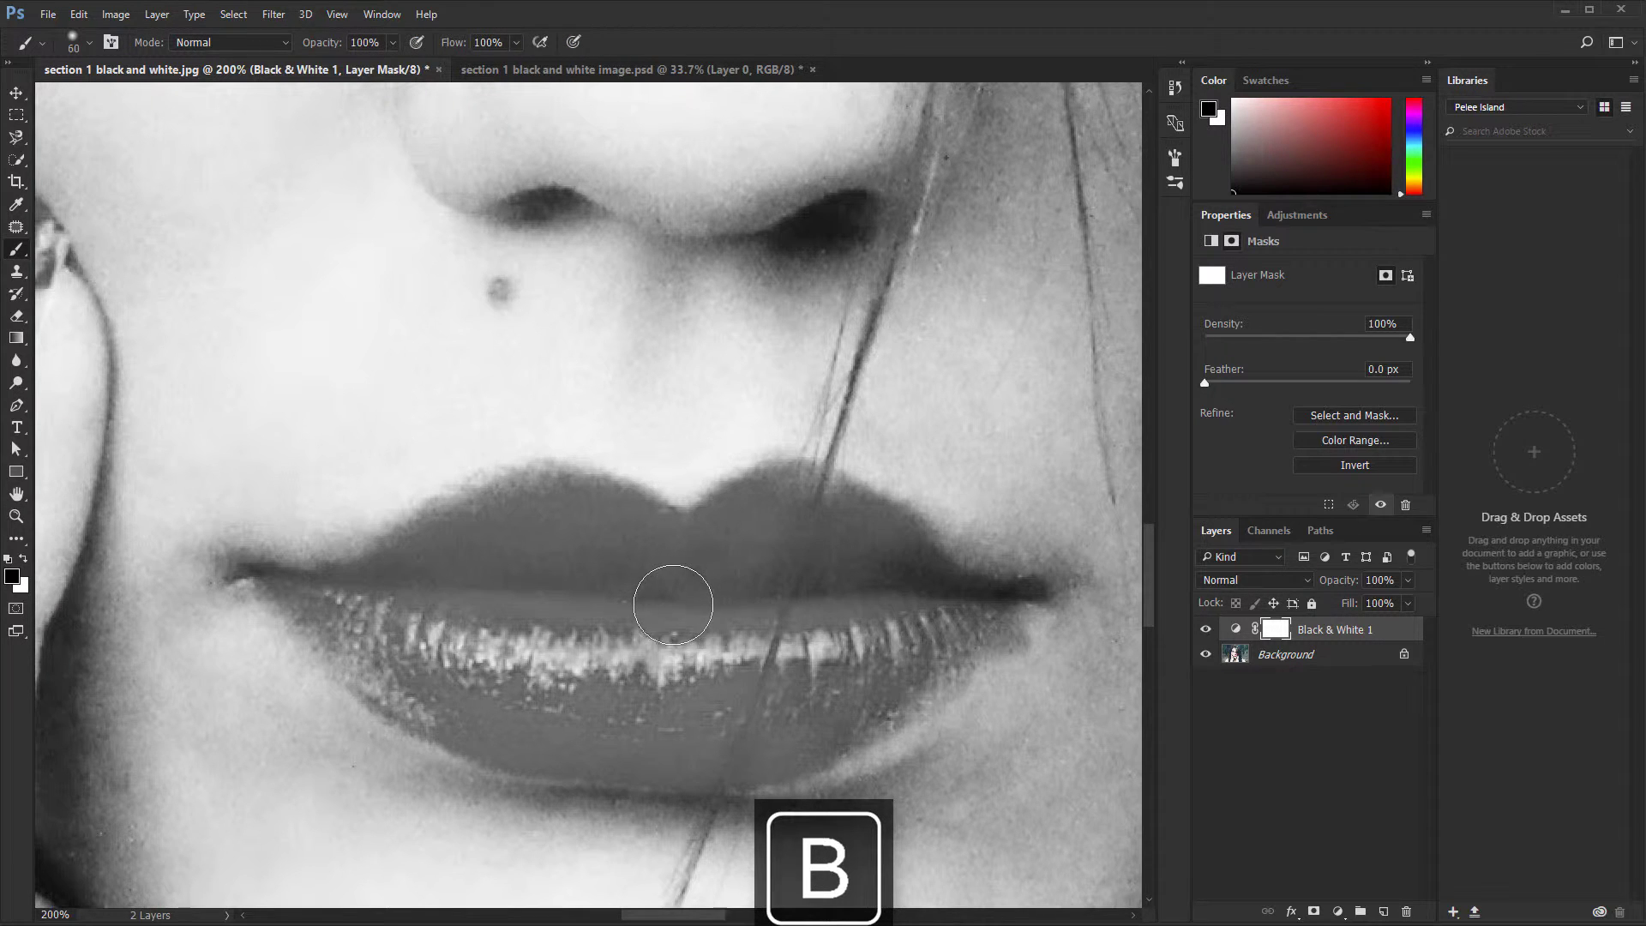
mouse_move(493, 583)
left_mouse_down()
mouse_move(664, 618)
mouse_move(499, 569)
mouse_move(832, 683)
mouse_move(552, 607)
mouse_move(856, 659)
mouse_move(810, 574)
mouse_move(725, 575)
mouse_move(805, 523)
mouse_move(726, 544)
mouse_move(757, 514)
mouse_move(832, 515)
mouse_move(901, 575)
mouse_move(640, 551)
mouse_move(569, 526)
mouse_move(413, 576)
mouse_move(459, 532)
mouse_move(607, 528)
mouse_move(648, 546)
mouse_move(436, 559)
mouse_move(362, 584)
mouse_move(347, 623)
mouse_move(554, 698)
mouse_move(645, 660)
mouse_move(413, 605)
mouse_move(601, 718)
mouse_move(452, 680)
mouse_move(282, 592)
mouse_move(425, 673)
mouse_move(202, 474)
mouse_move(259, 542)
mouse_move(301, 353)
mouse_move(204, 407)
mouse_move(362, 579)
left_mouse_up()
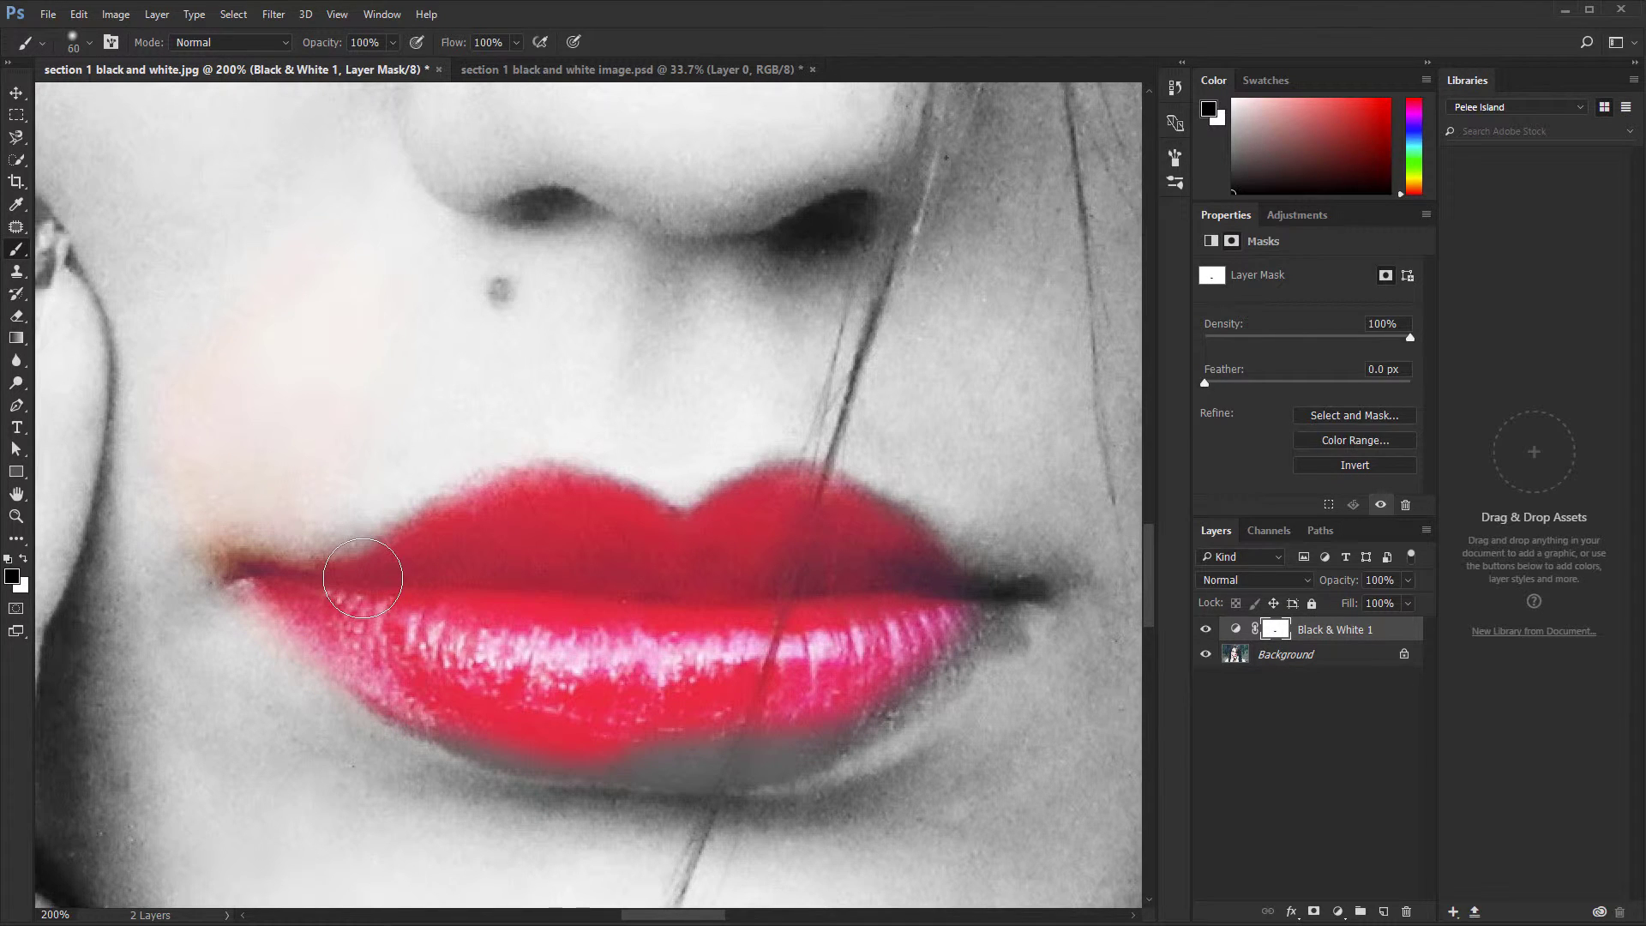
Paint white on the mask over the color spill on the skin, and black over the gray parts of the lower lip and mouth corner.
key("x")
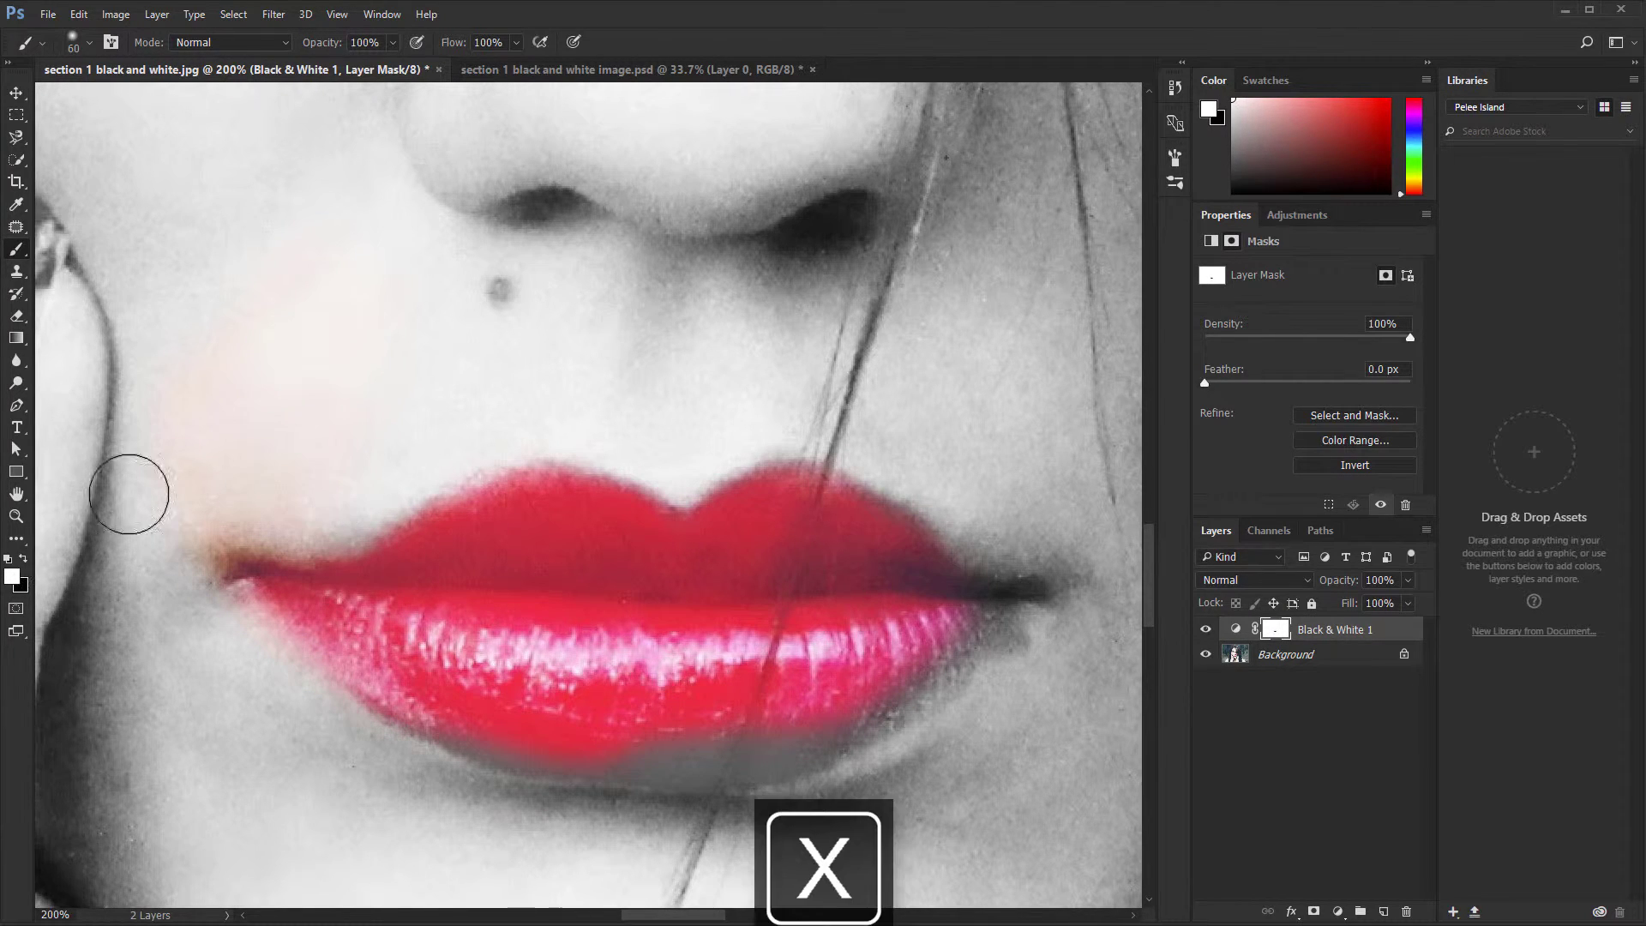
mouse_move(129, 494)
left_mouse_down()
mouse_move(291, 298)
mouse_move(188, 385)
mouse_move(184, 434)
mouse_move(214, 488)
mouse_move(280, 452)
mouse_move(169, 558)
mouse_move(213, 503)
left_mouse_up()
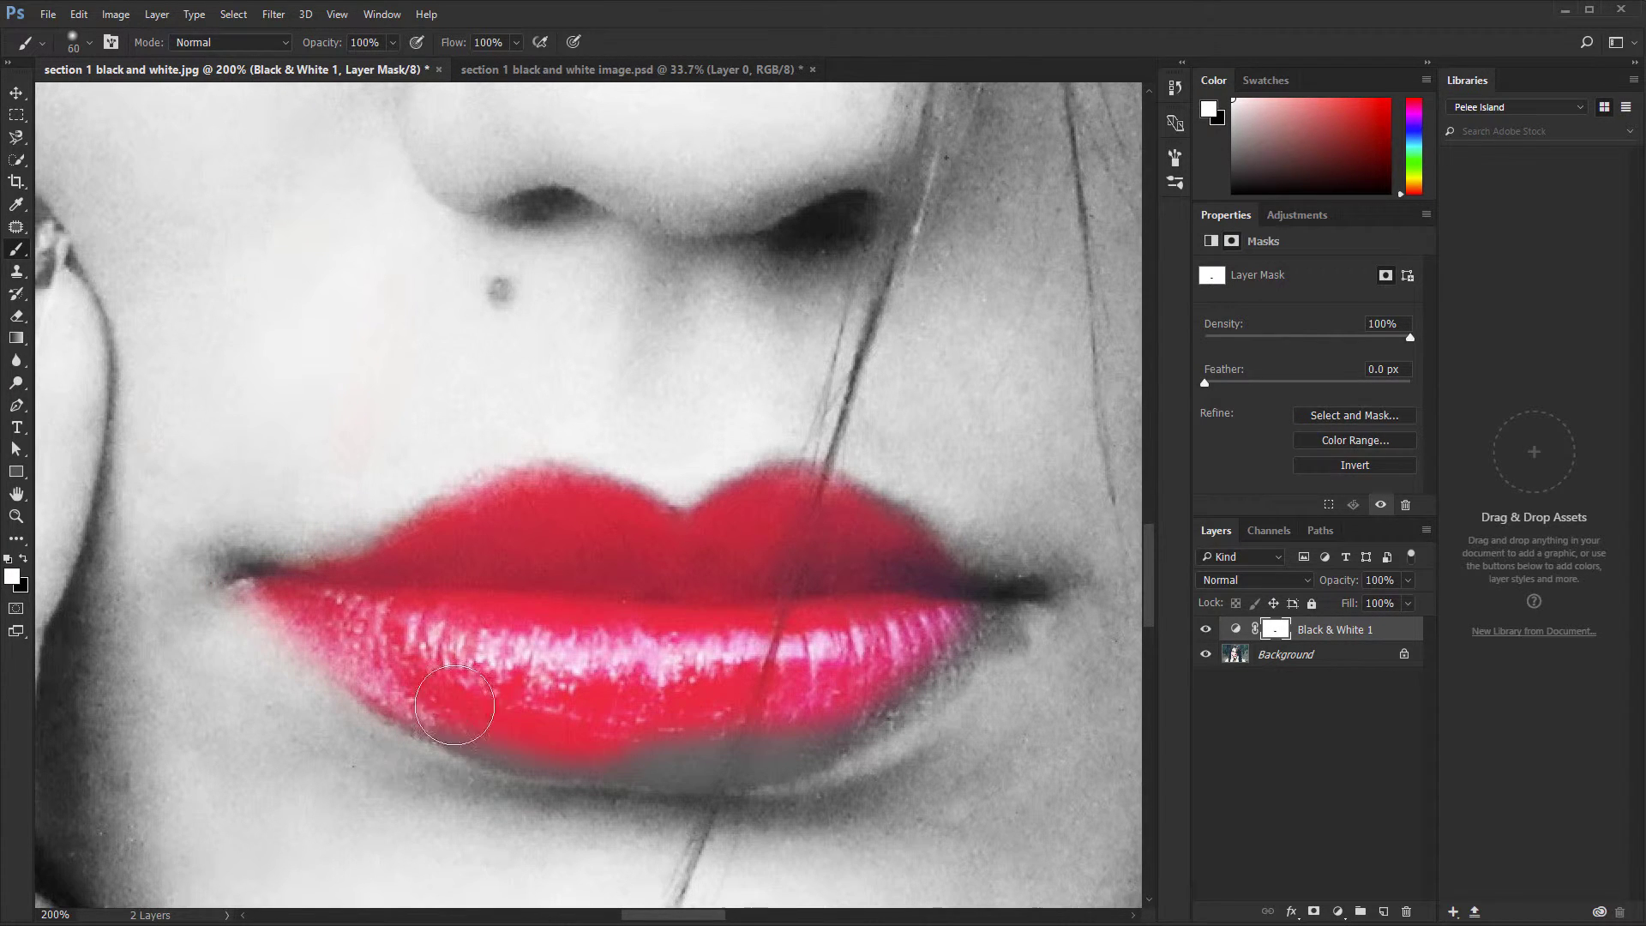
key("x")
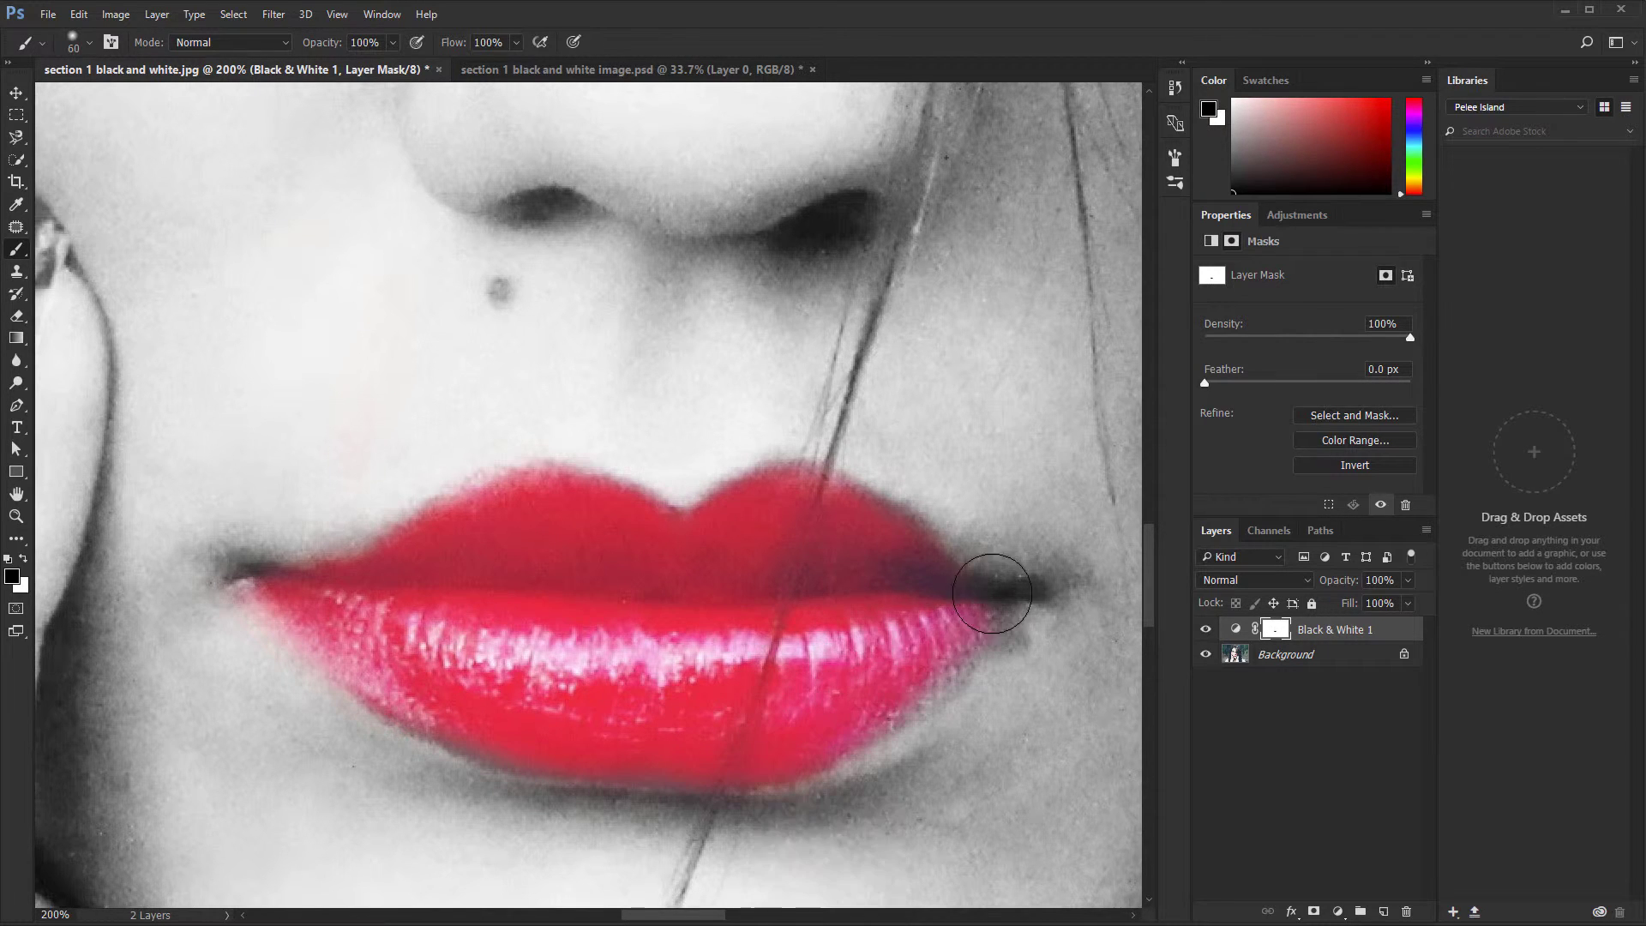
left_click_drag(992, 594, 859, 661)
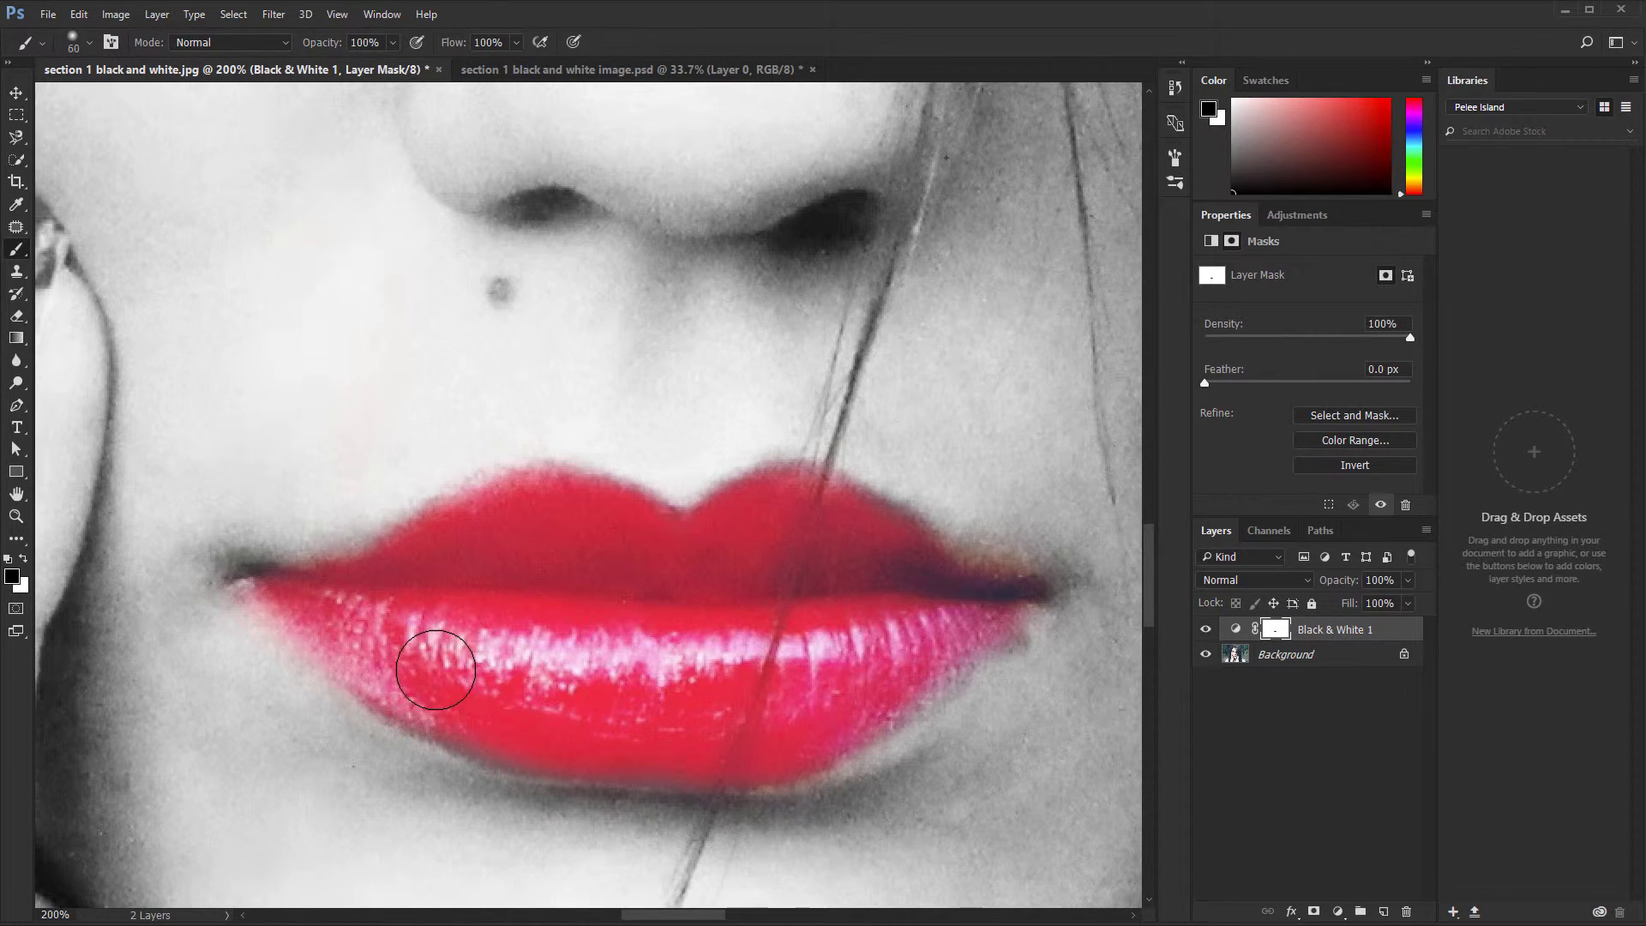
Reduce the brush to 15 px and paint black on the mask along the lip corners and edges, finishing with the whole image in view.
key("bracketleft")
key("bracketleft")
key("bracketleft")
key("bracketleft")
key("bracketleft")
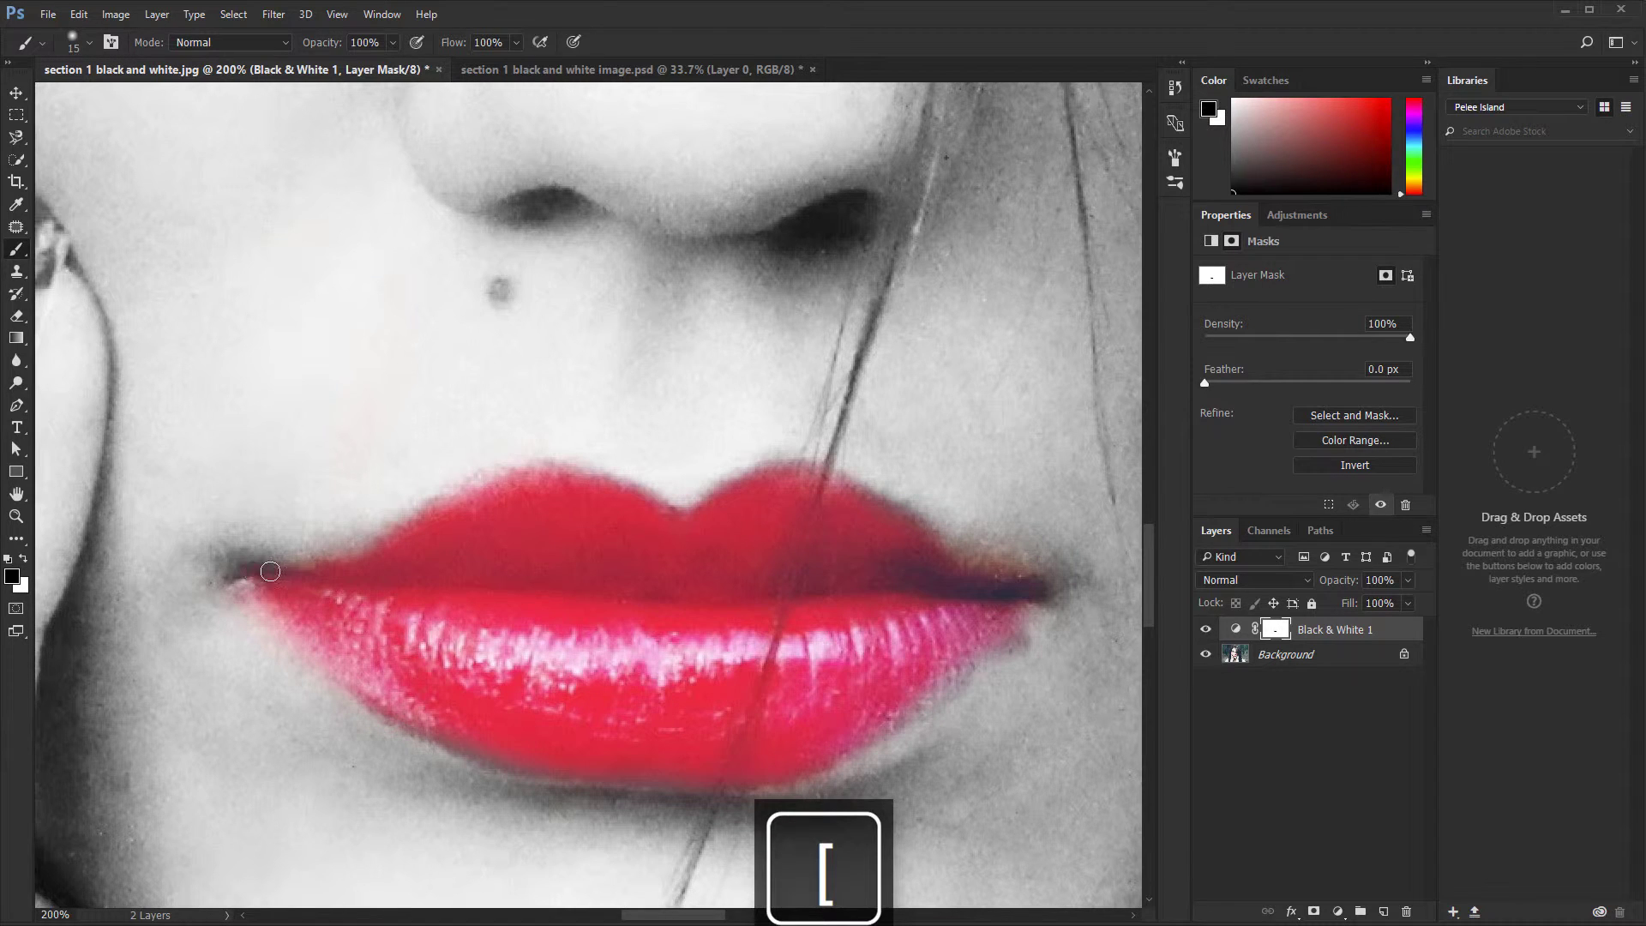
left_click_drag(270, 571, 314, 582)
mouse_move(387, 693)
left_mouse_down()
mouse_move(497, 752)
mouse_move(631, 767)
mouse_move(733, 767)
mouse_move(891, 706)
left_mouse_up()
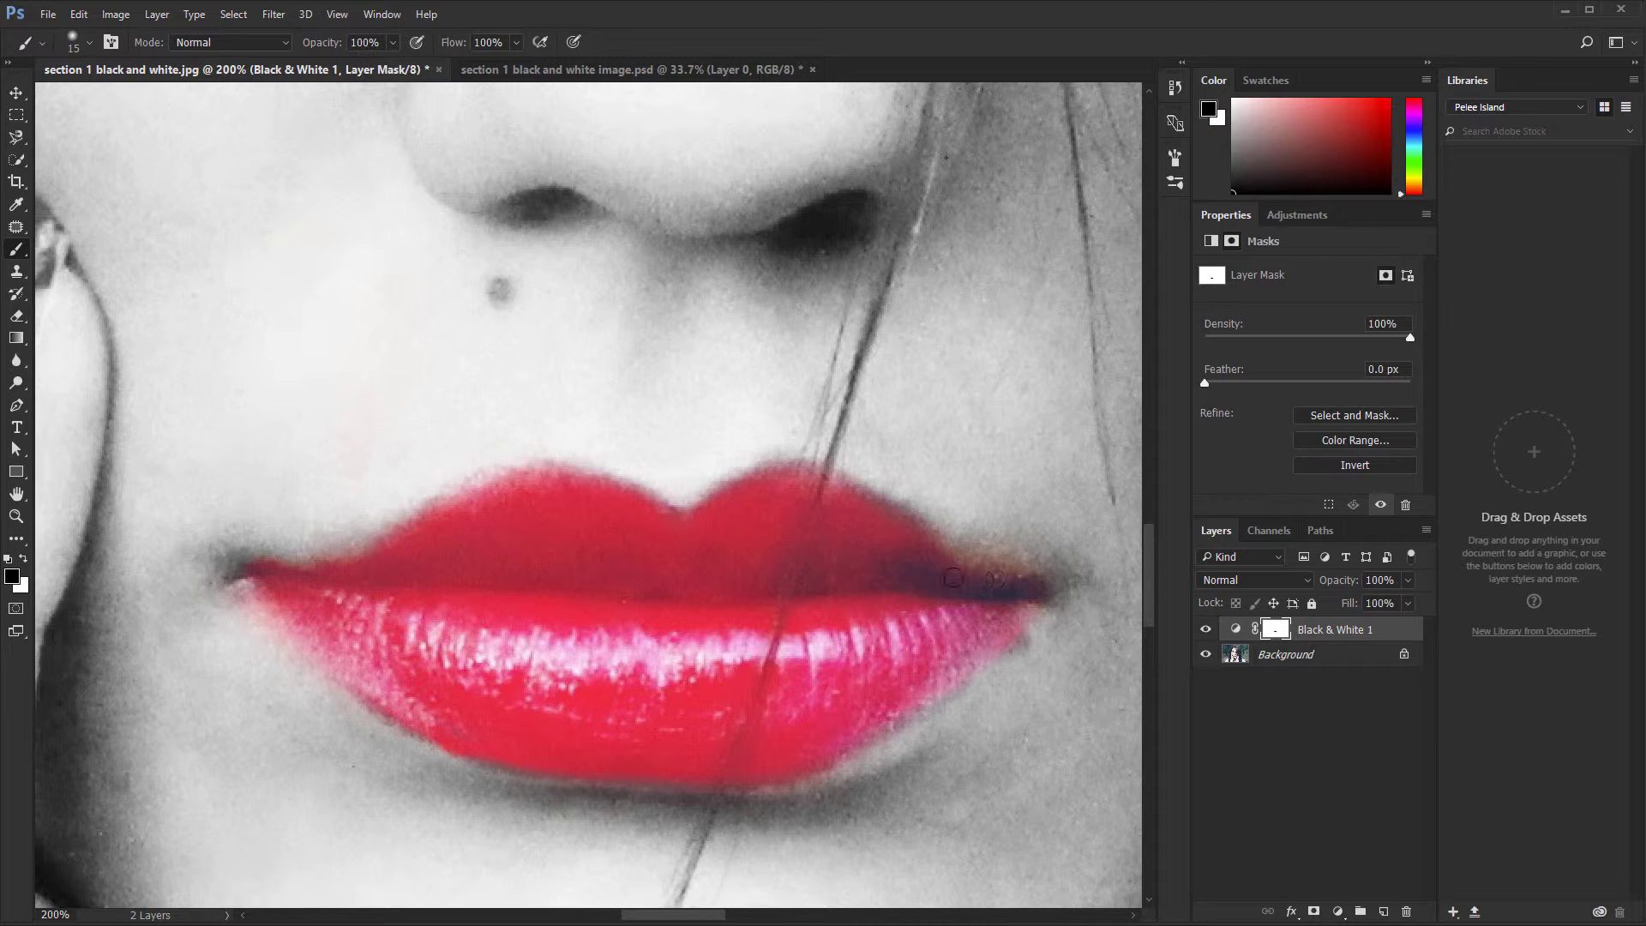
mouse_move(954, 577)
left_mouse_down()
mouse_move(860, 517)
mouse_move(915, 533)
mouse_move(781, 474)
left_mouse_up()
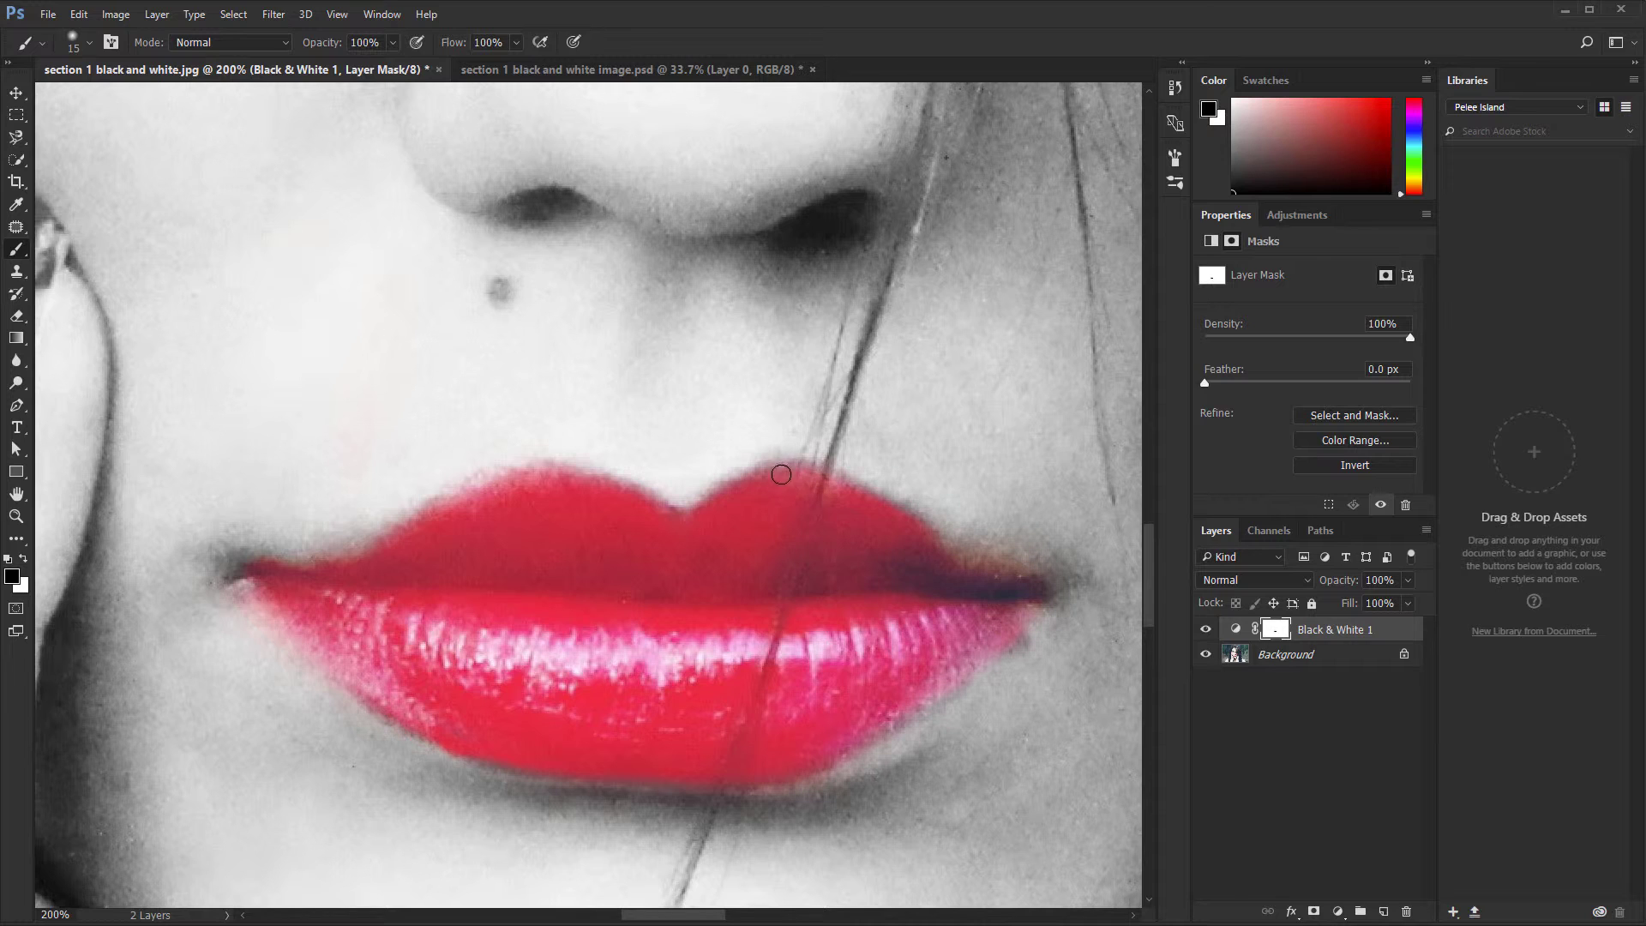
key("ctrl+0")
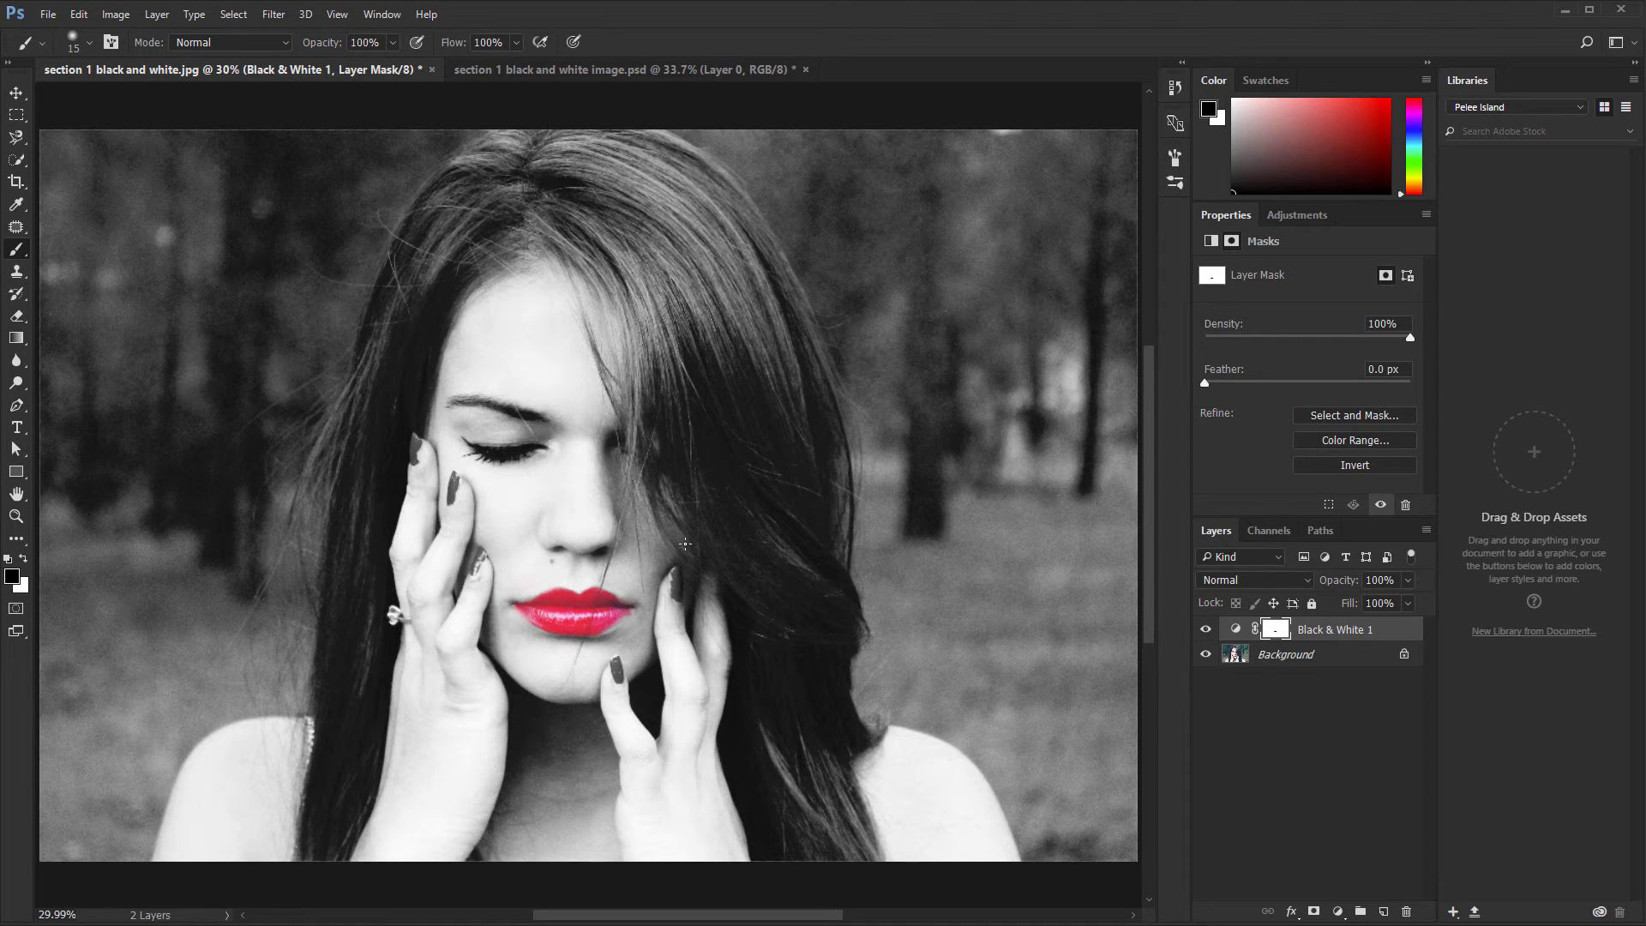
key("v")
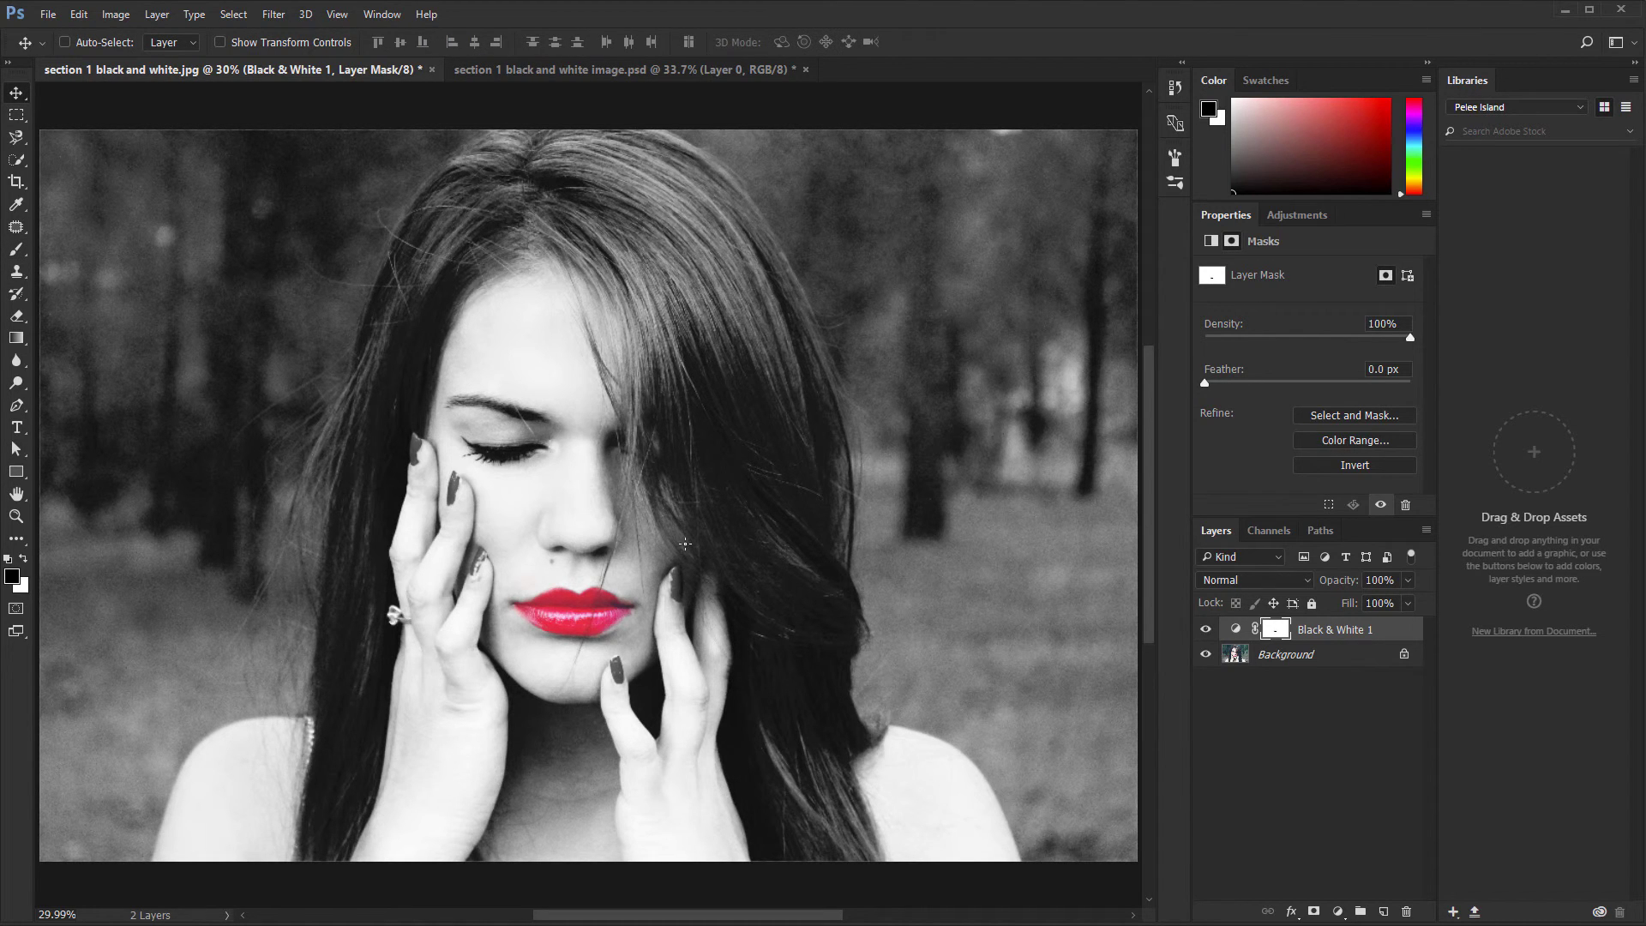